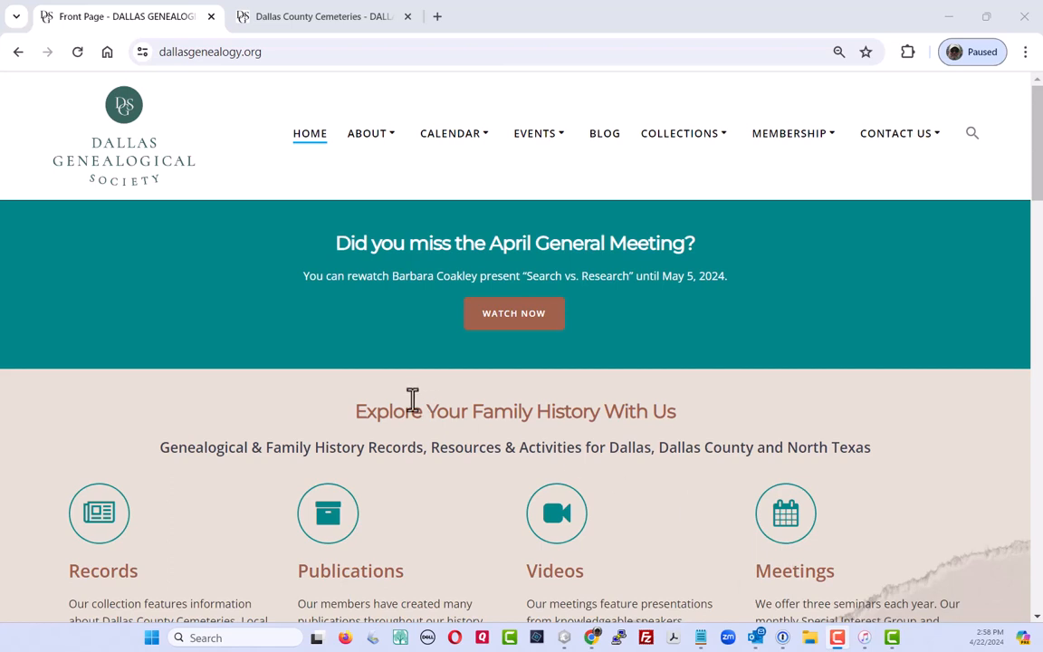
Show the Get Involved submenu listing the 2024 Cemetery Indexing Project
mouse_move(540, 144)
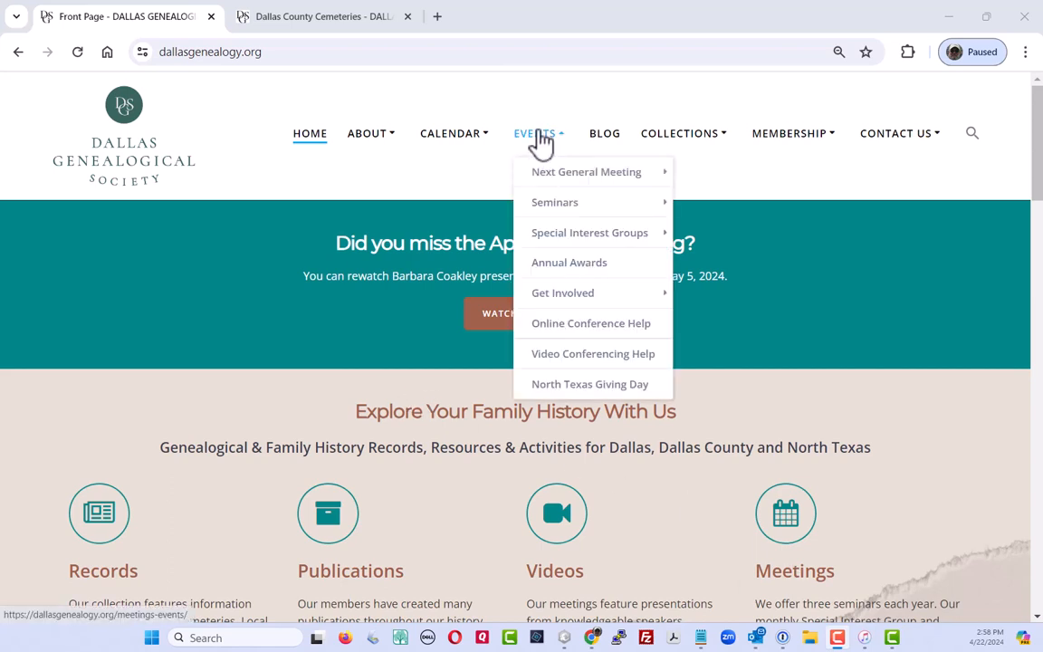
mouse_move(570, 298)
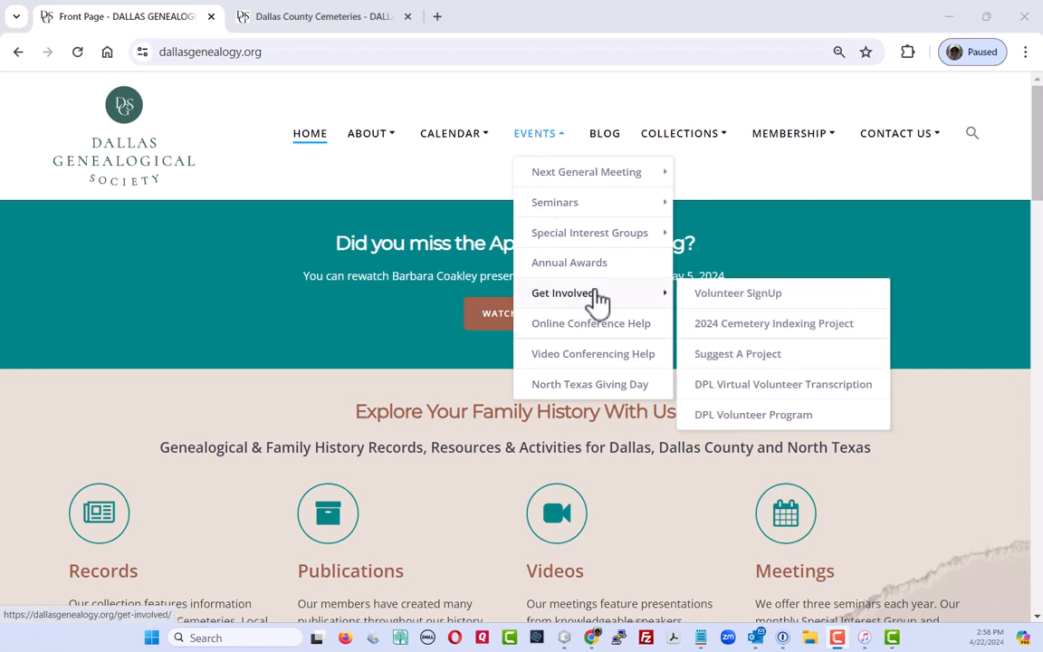
Open the 2024 Cemetery Indexing Project page and look over its video list and tips
click(756, 328)
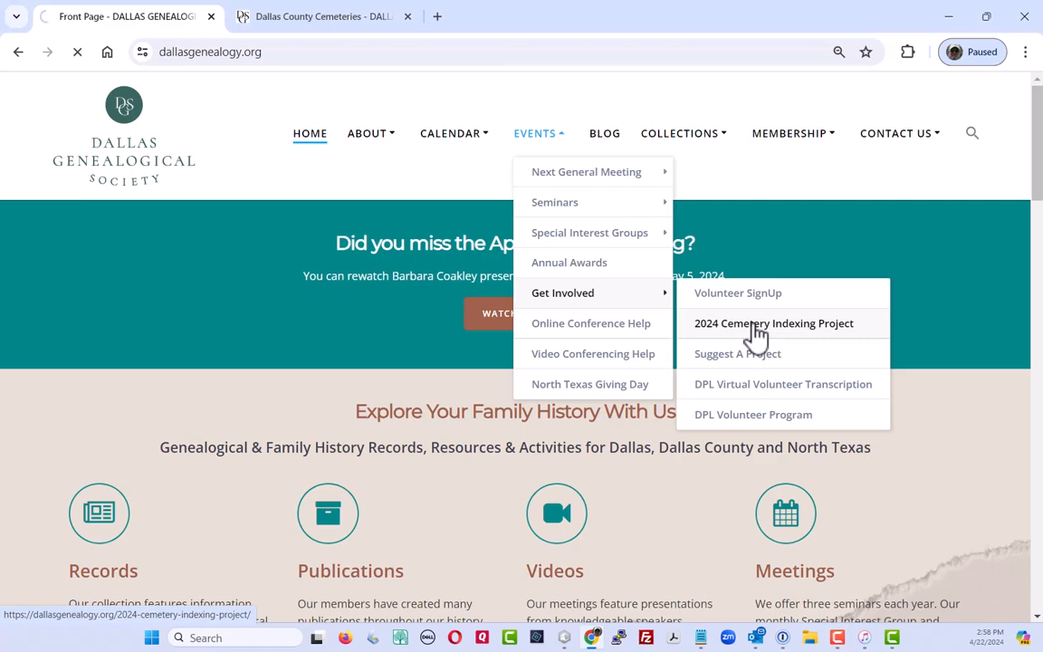
scroll(758, 337, down, 4)
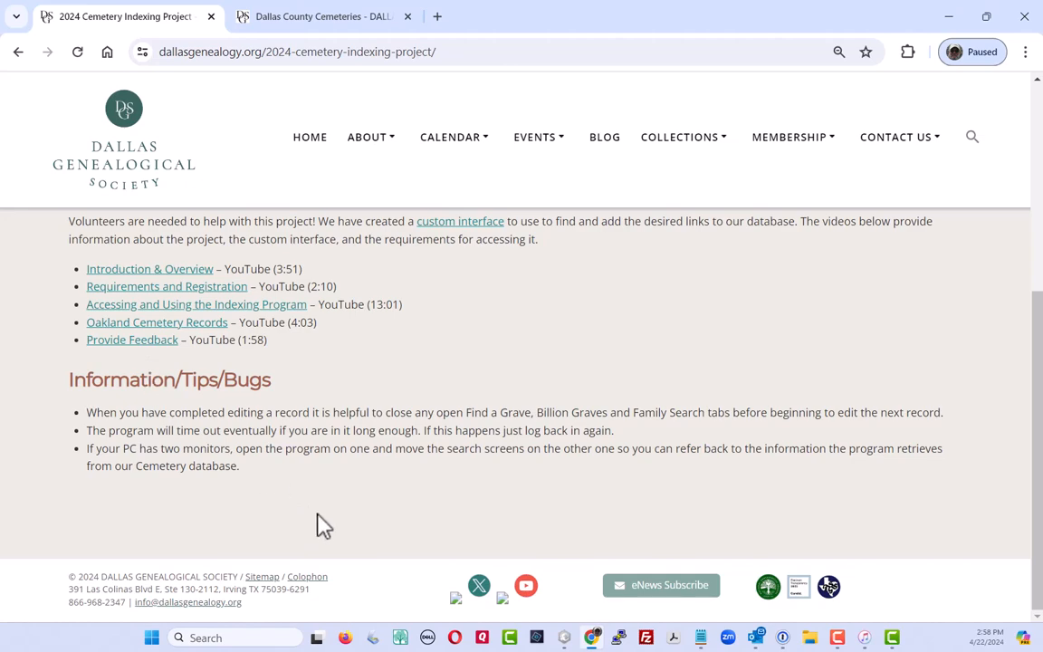
scroll(663, 494, up, 2)
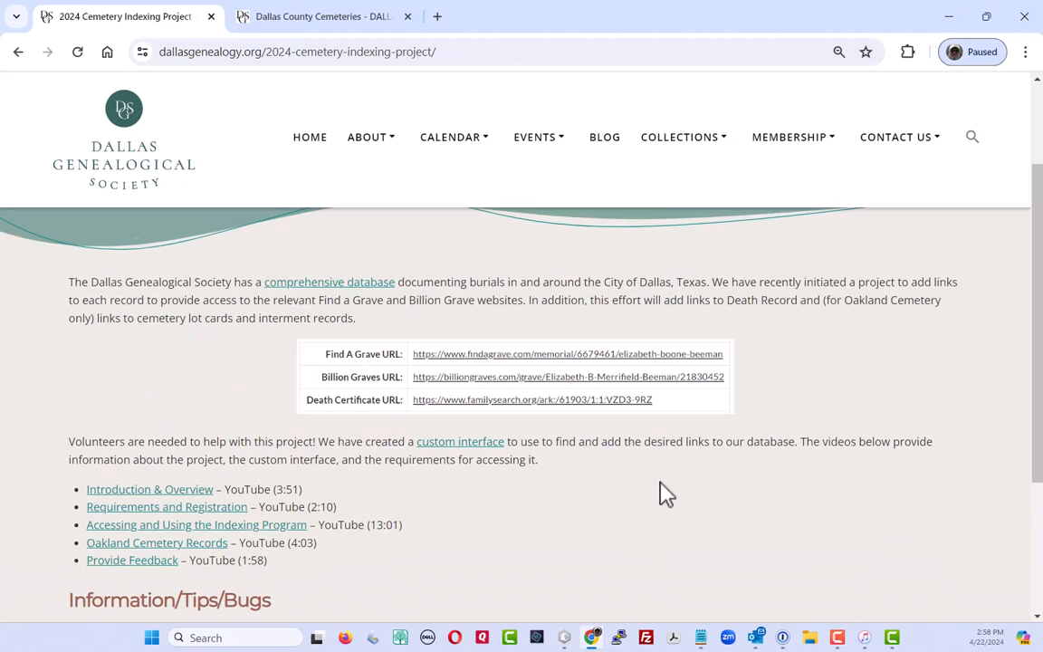
Open the URL Program's login screen and enter the volunteer's user ID and password
click(450, 452)
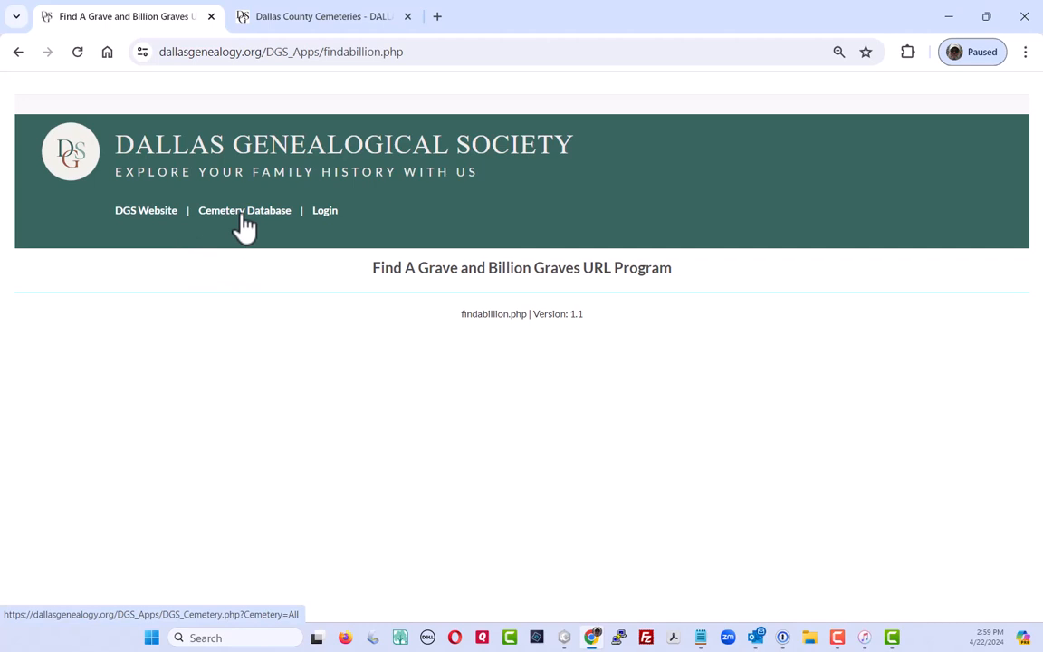
click(324, 217)
click(94, 366)
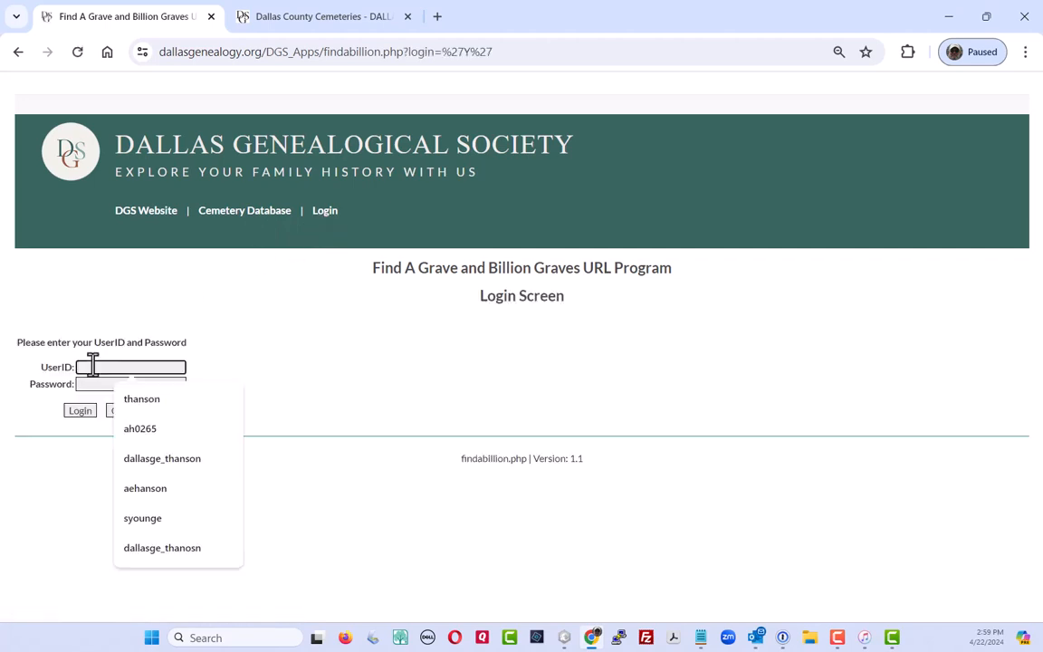
text(ah0265)
key(Tab)
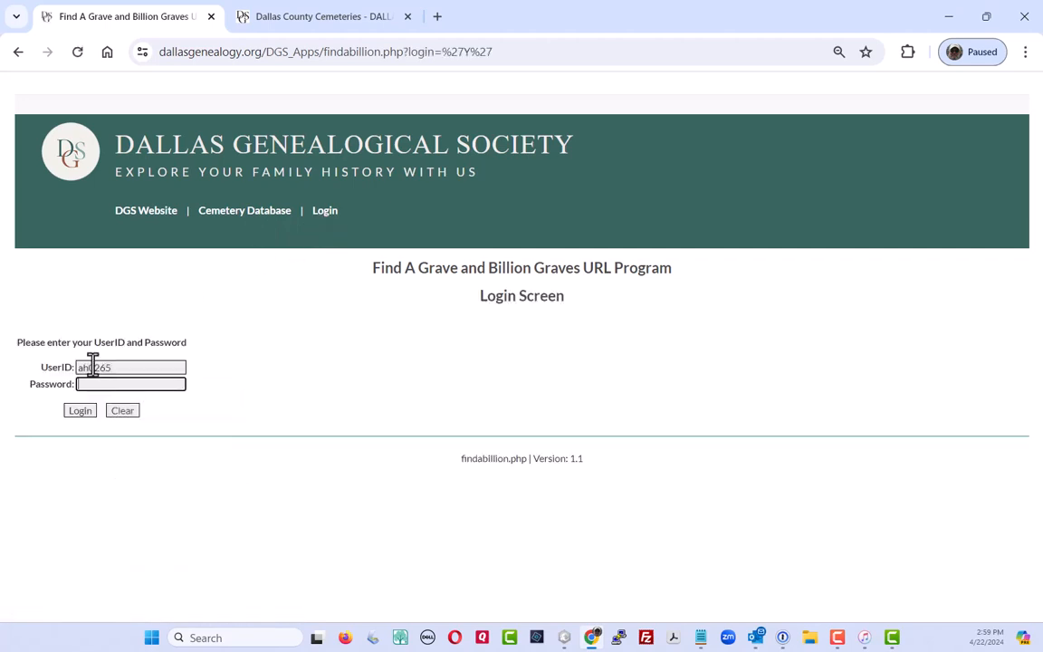
text(••••••••••••)
Log in and confirm the Claimed Uncompleted Records list is empty
click(80, 412)
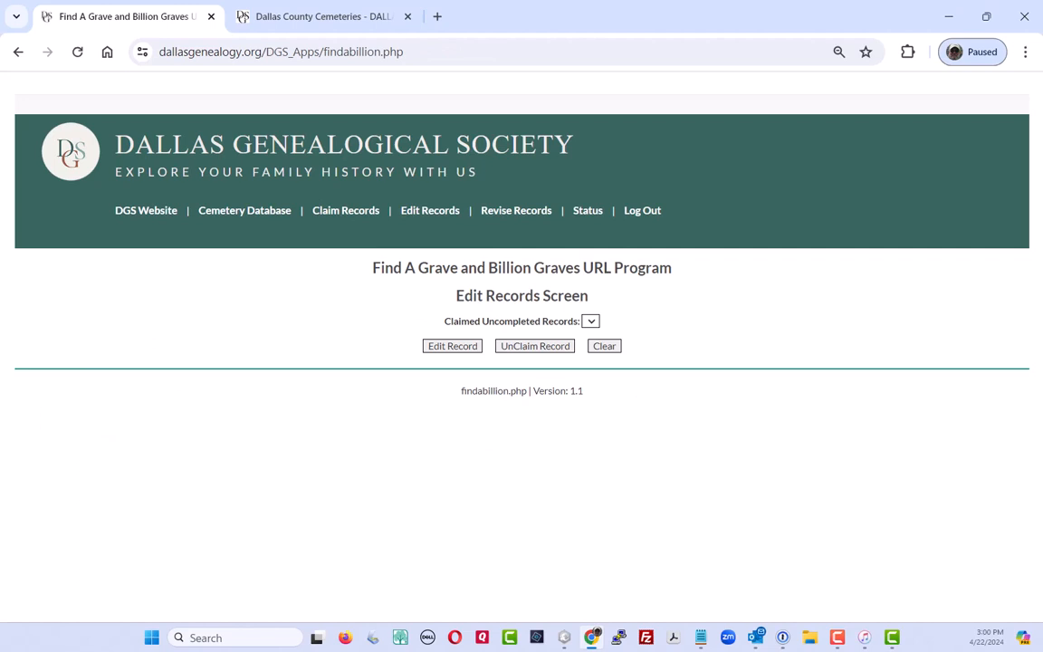
click(593, 328)
Claim five Bennett Family cemetery records, numbers 48849 through 48853
click(341, 214)
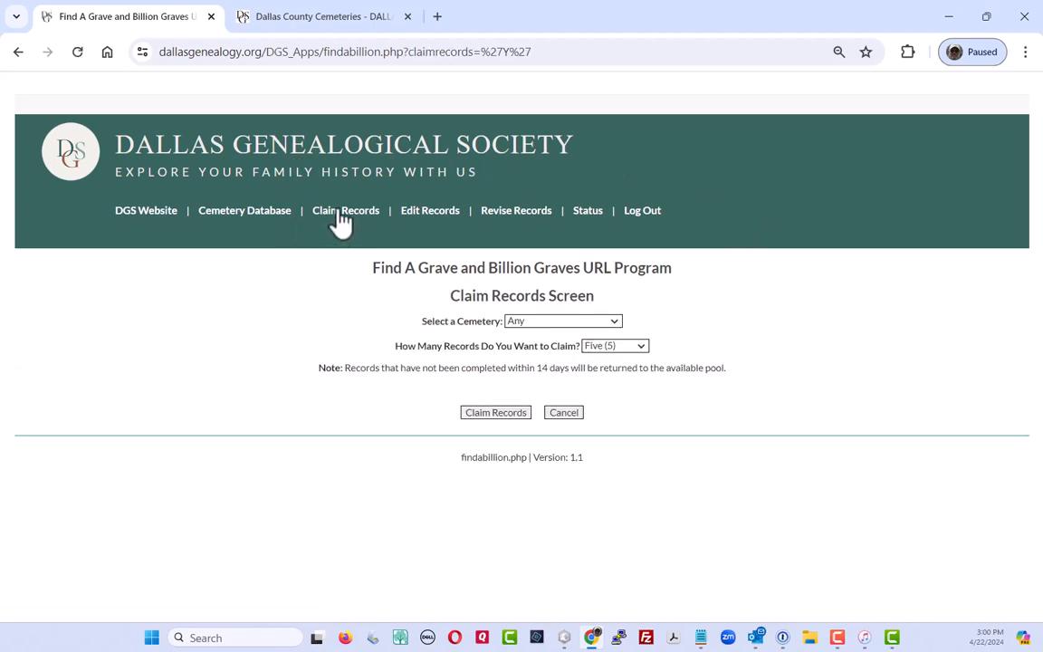
click(641, 349)
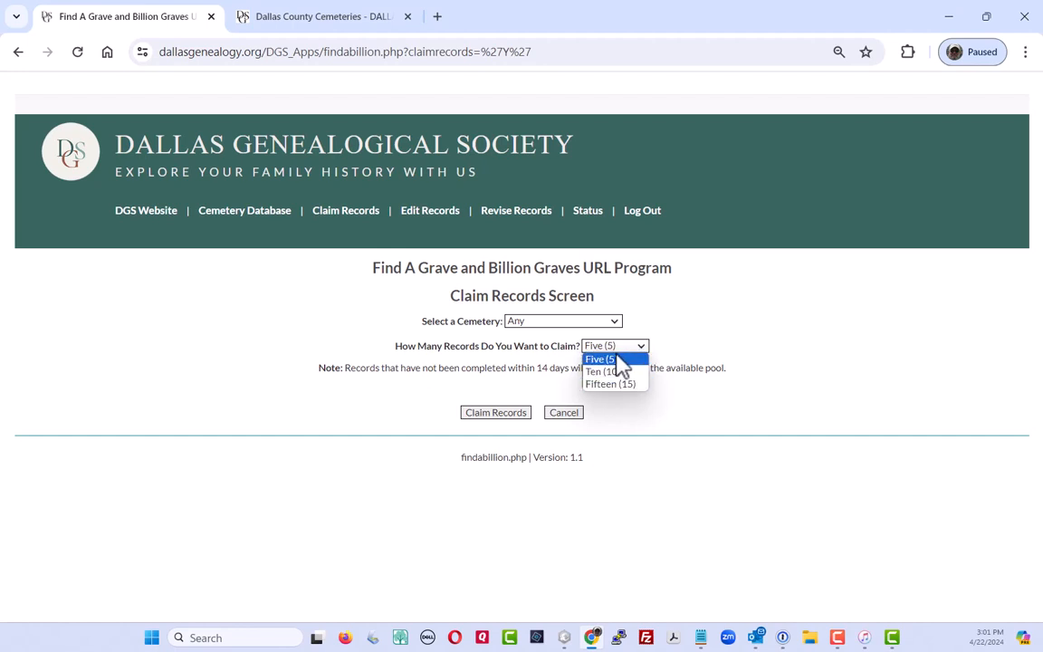
click(610, 359)
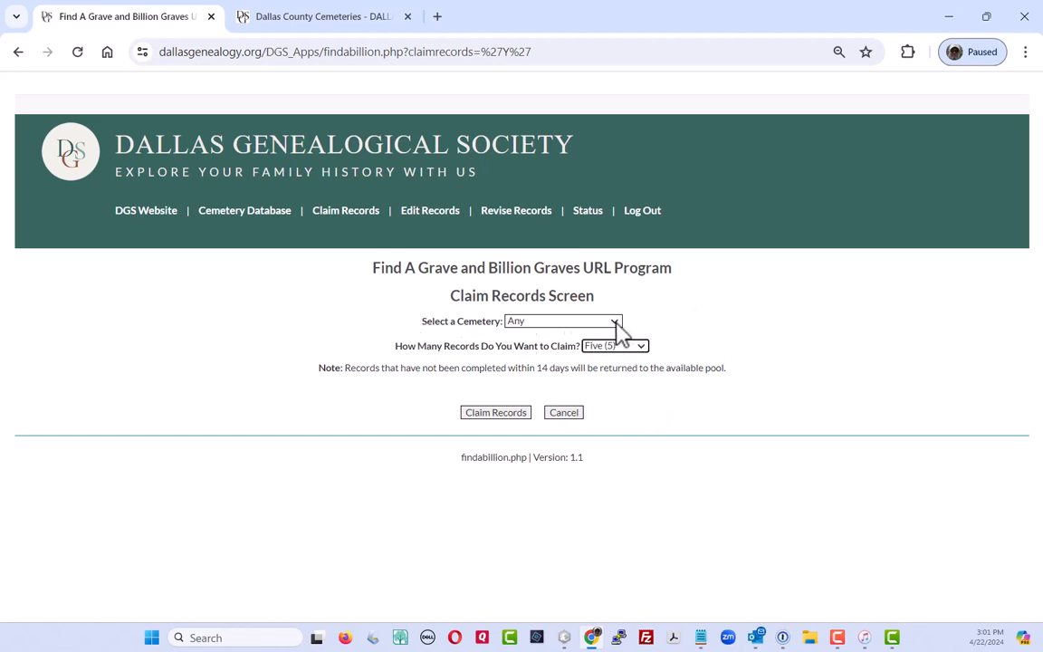
click(616, 327)
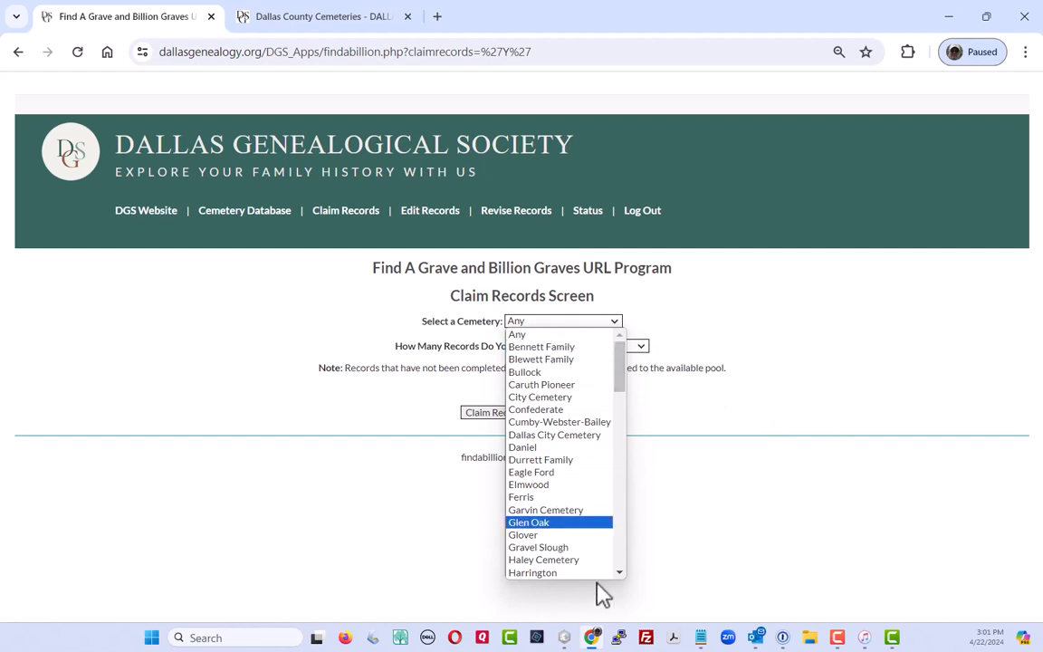
click(554, 347)
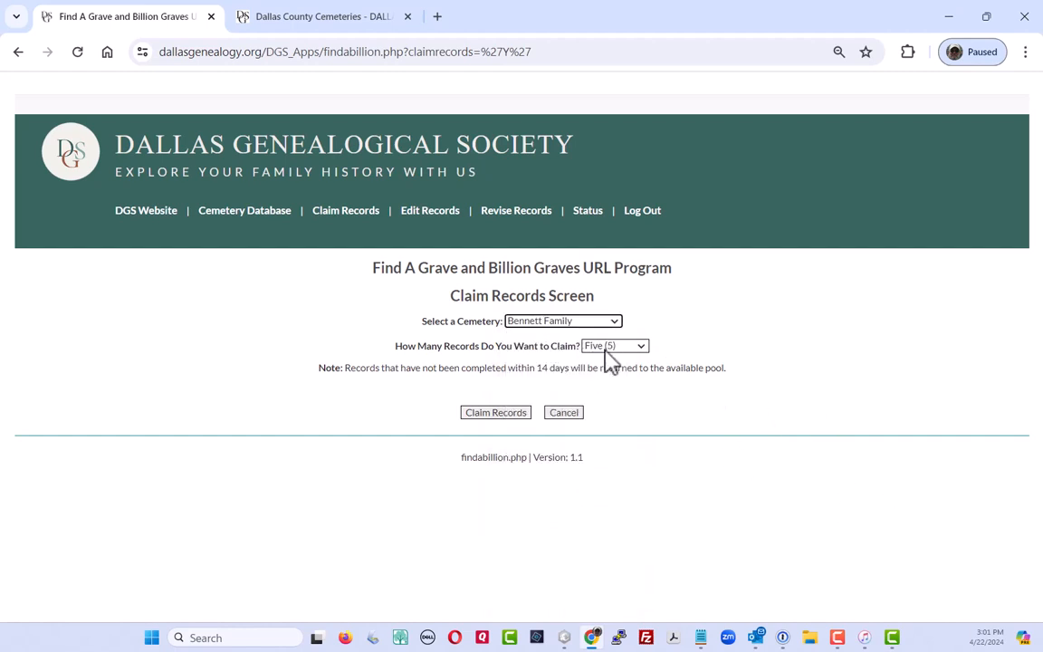
click(497, 416)
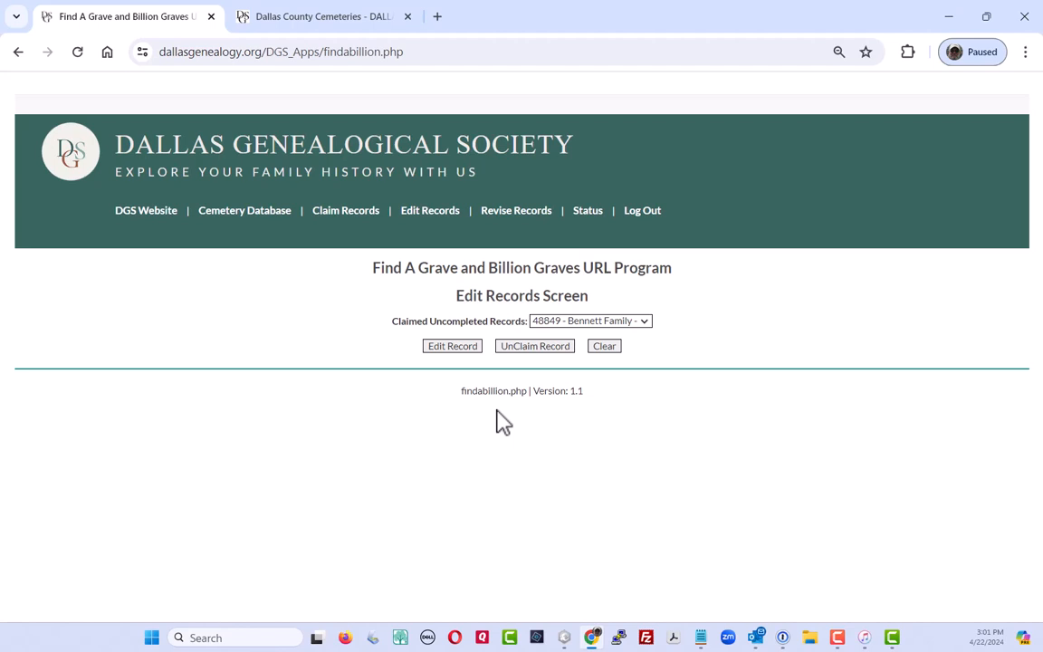
Unclaim records 48849 and 48853, then select record 48850 in the claimed list
click(644, 323)
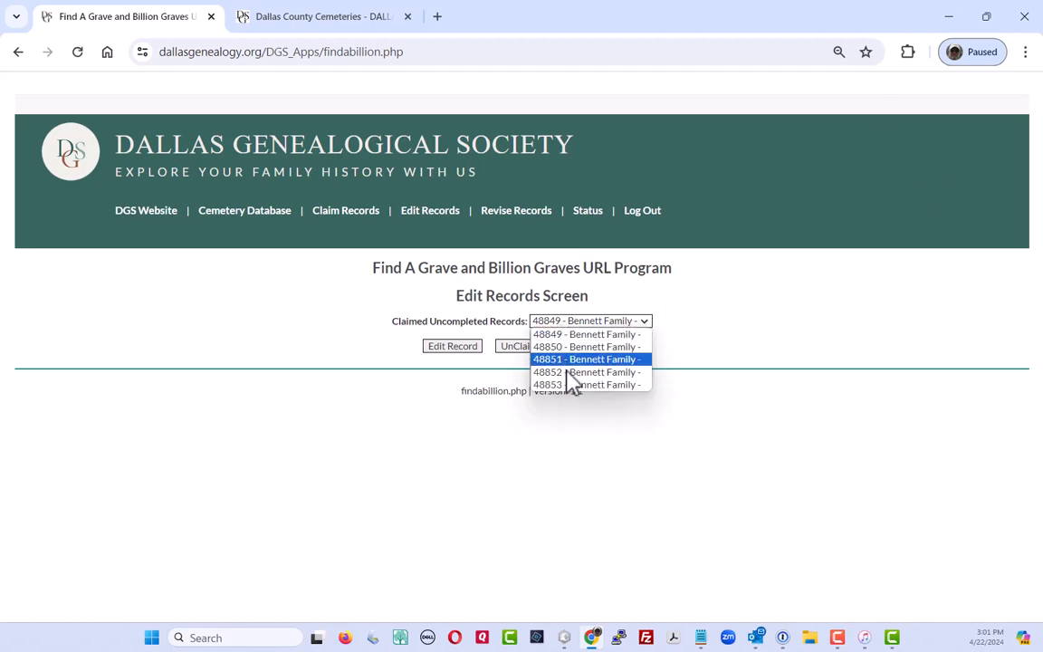
click(814, 470)
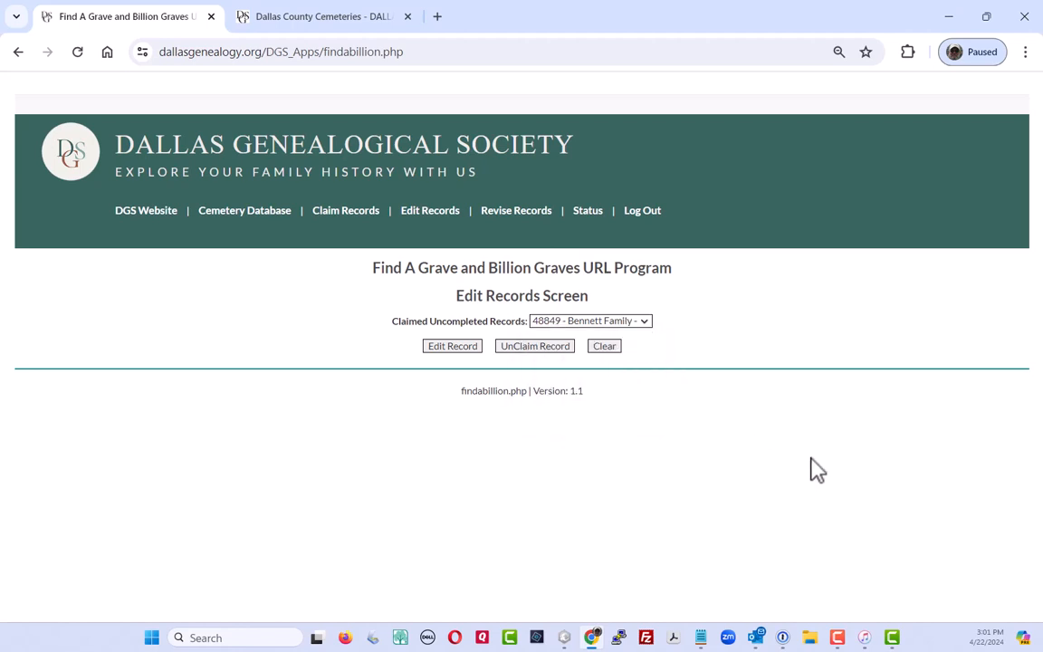
click(533, 350)
click(645, 323)
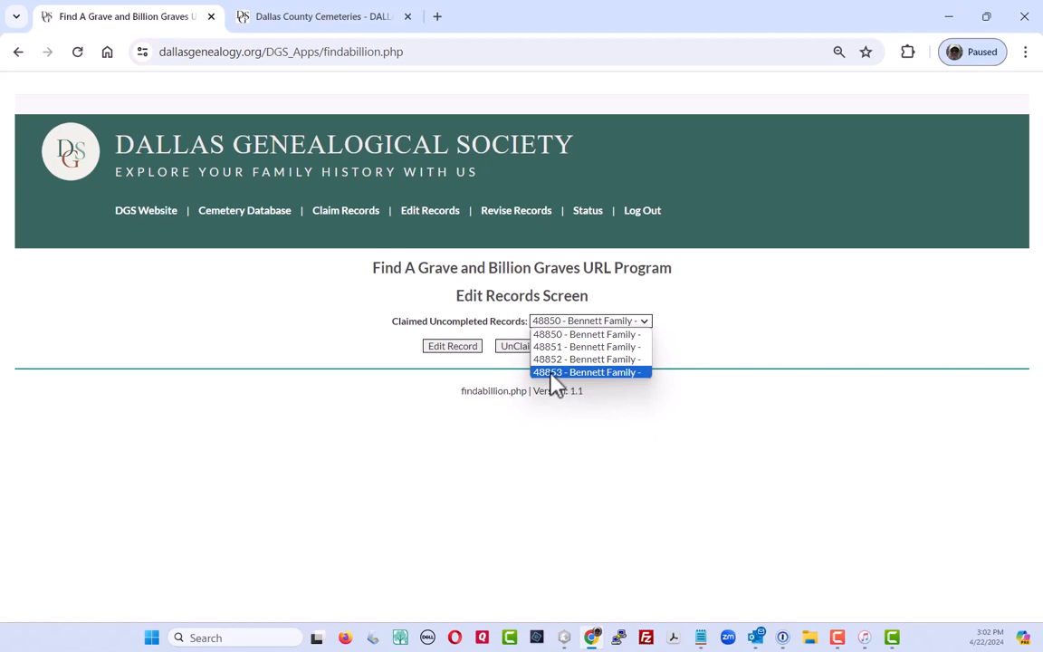
click(554, 372)
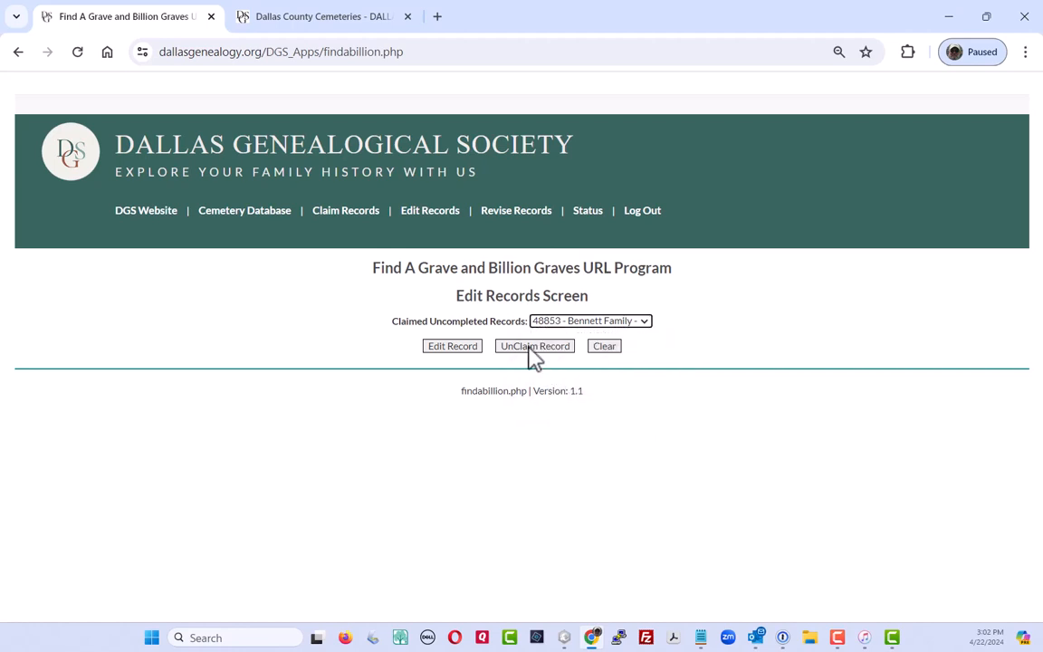
click(532, 348)
click(644, 323)
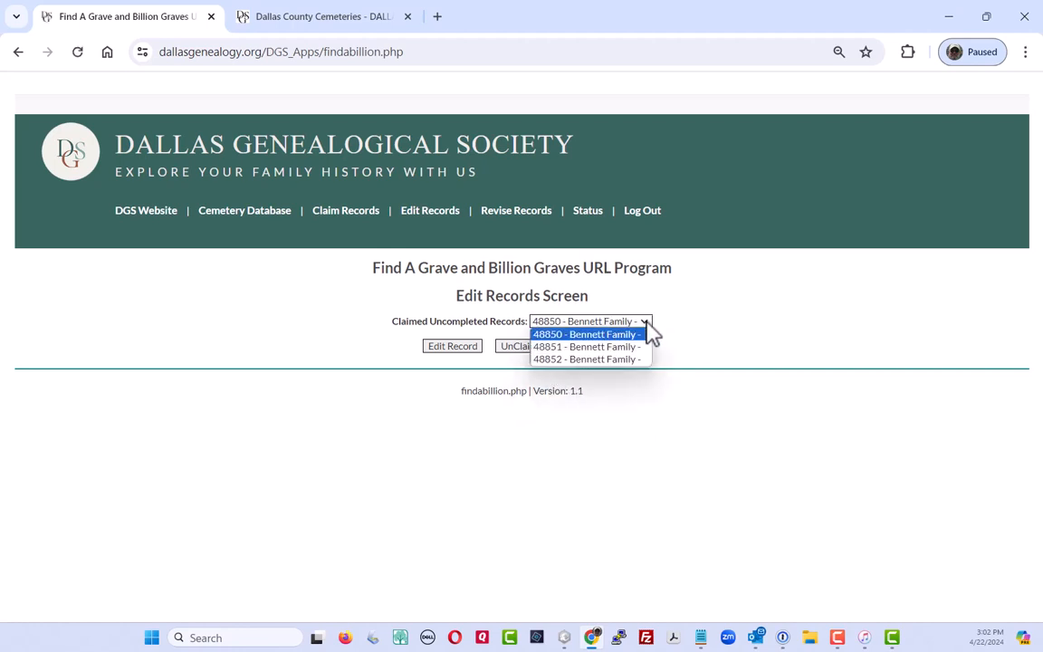
click(759, 442)
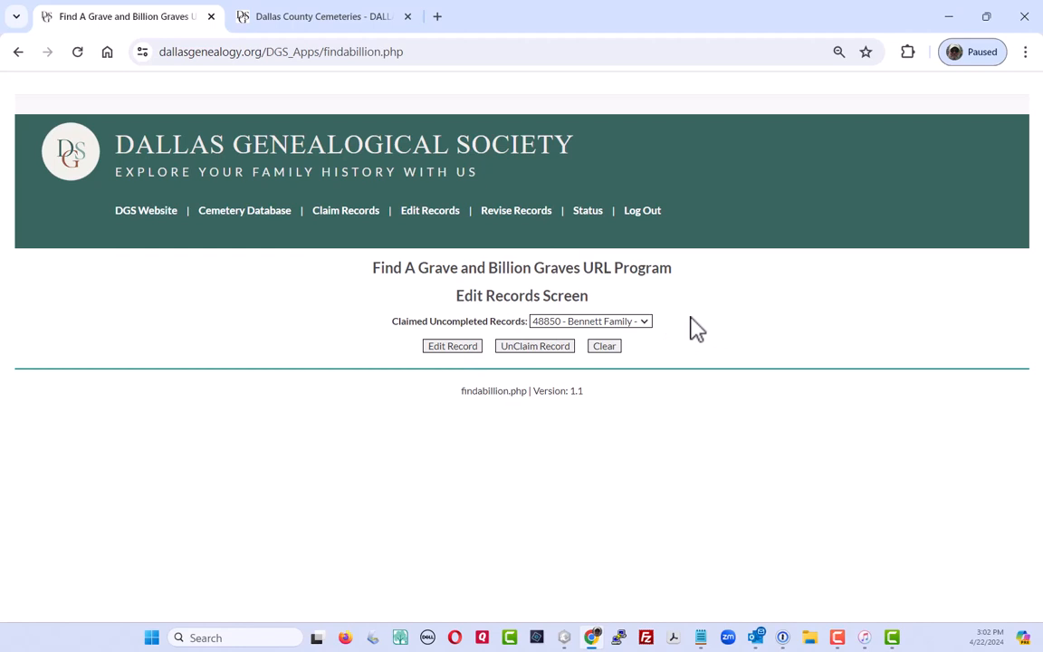
Open record 48850 in the Edit Cemetery Record screen to view its dates
click(452, 351)
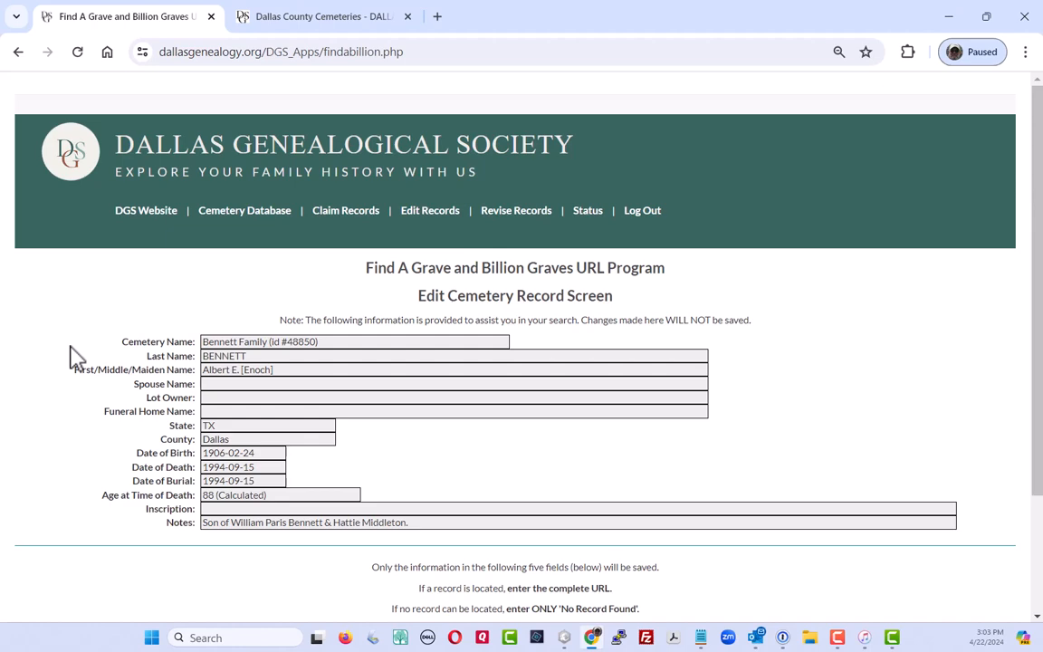
scroll(841, 341, down, 3)
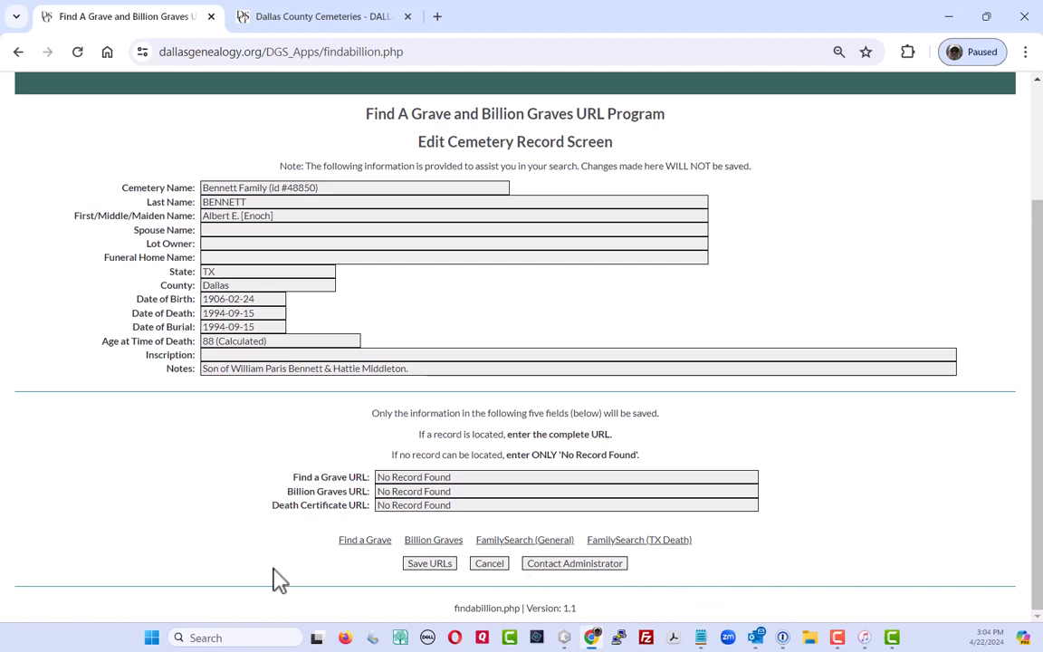
Search Find a Grave for this burial without the first-name filter
click(362, 544)
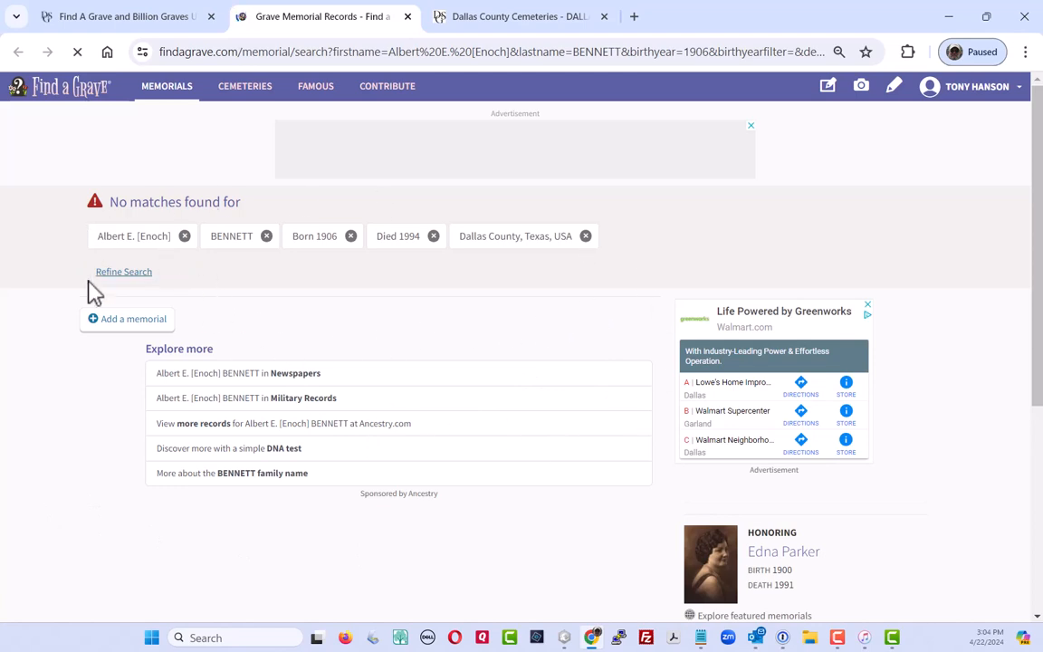
click(185, 236)
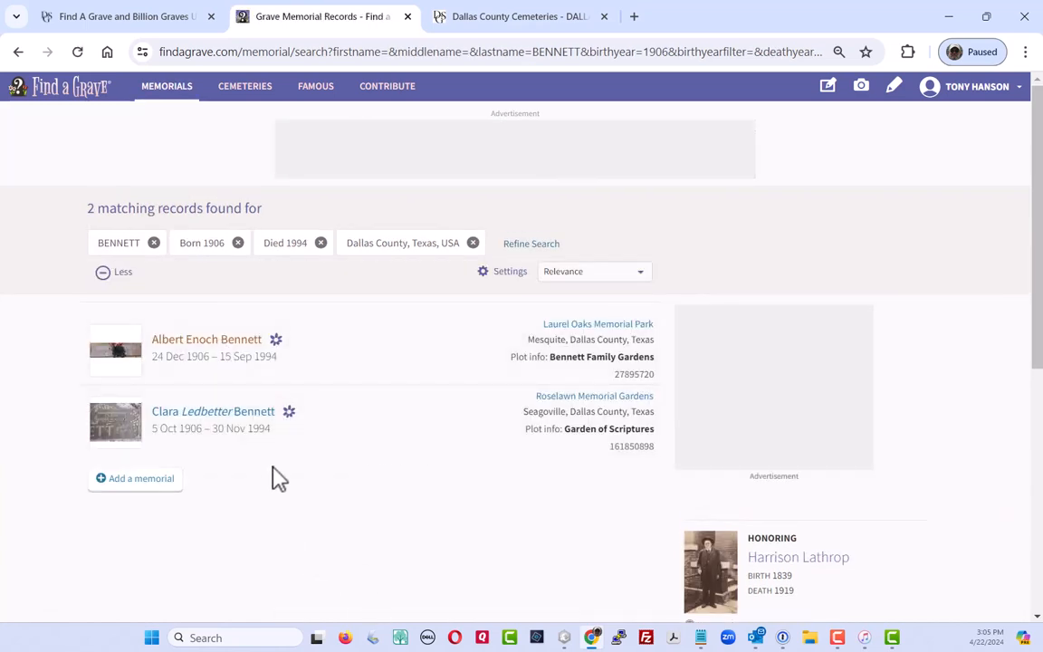
Compare Albert Enoch Bennett's 1906–1994 memorial with record 48850, then show Dallas County Cemeteries
click(215, 346)
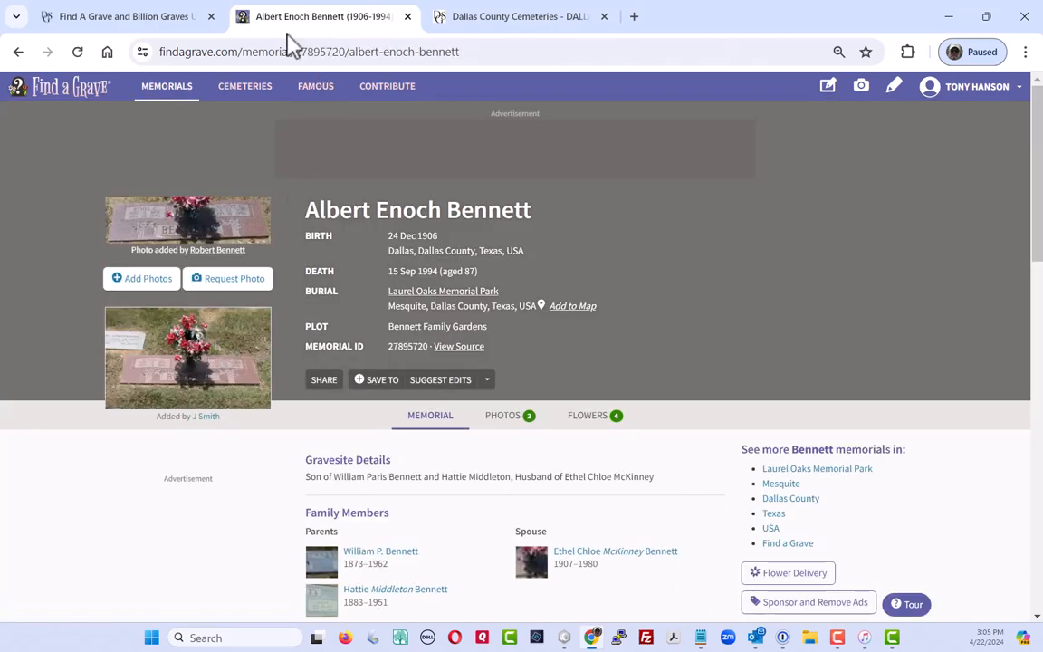
click(136, 20)
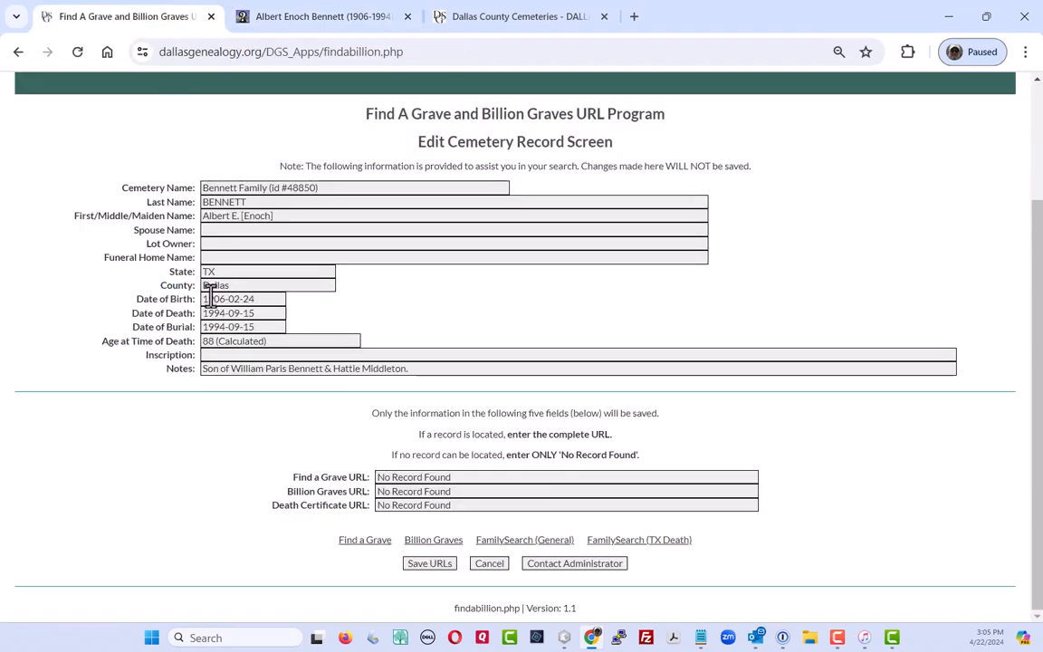
click(281, 16)
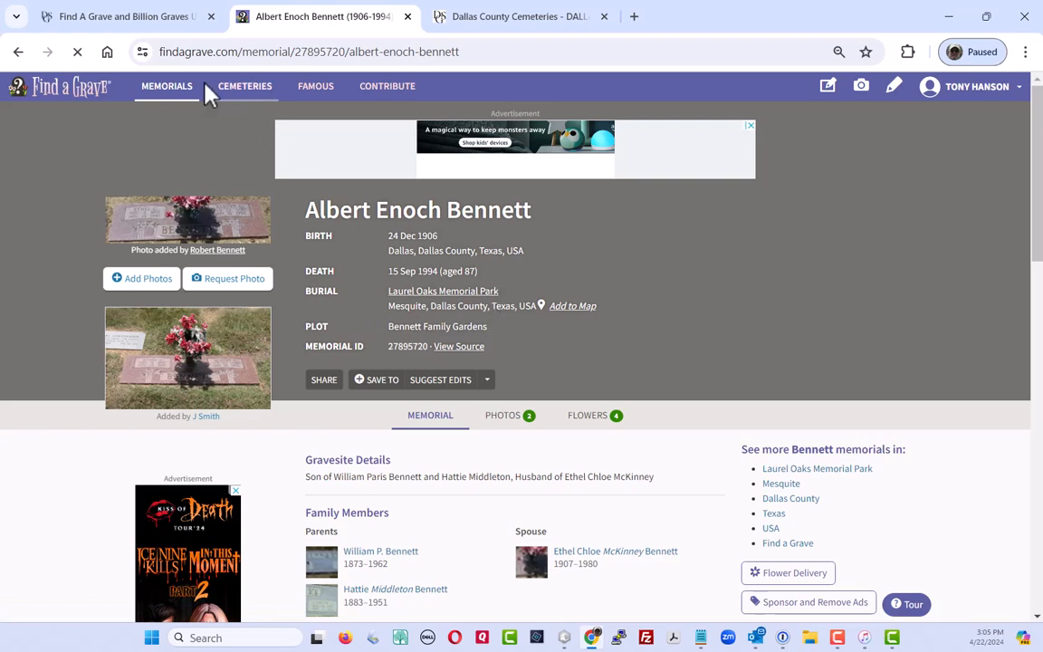
click(122, 16)
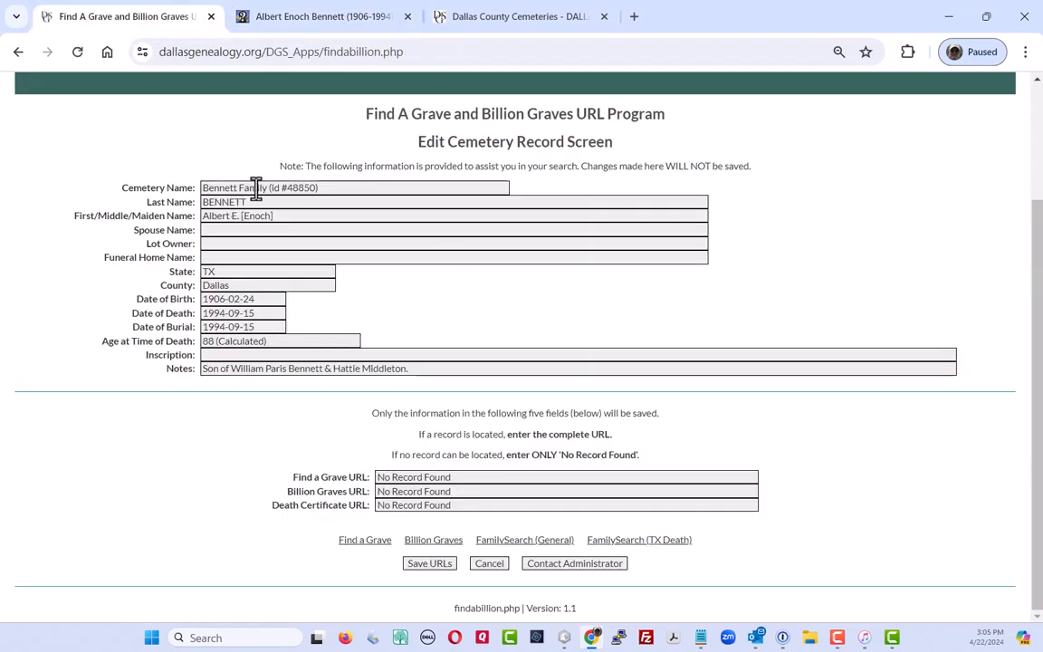
click(305, 27)
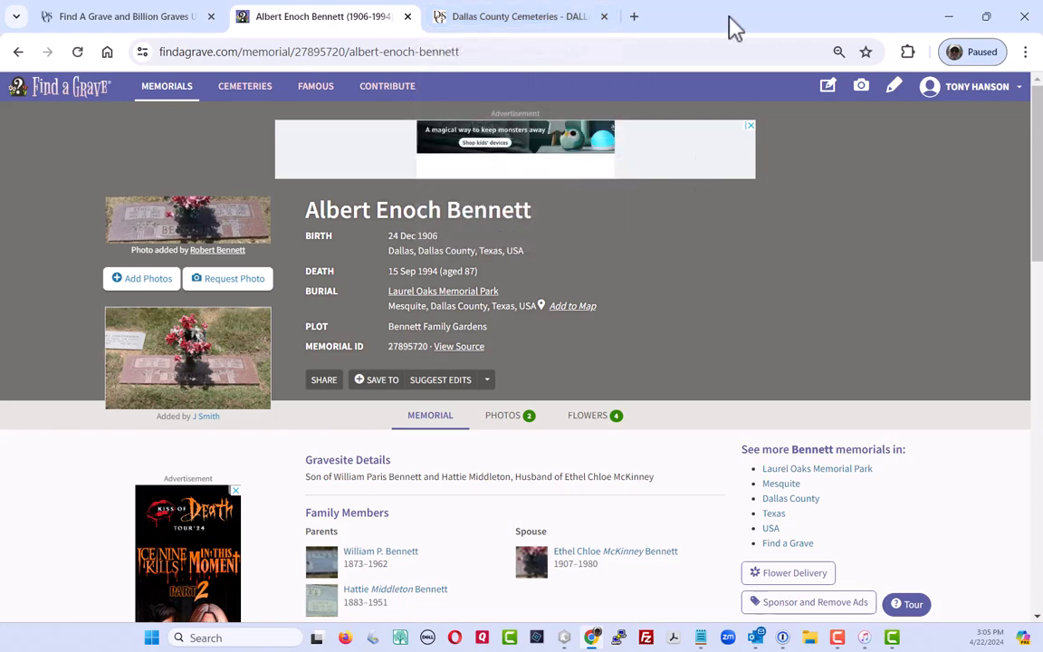
click(537, 20)
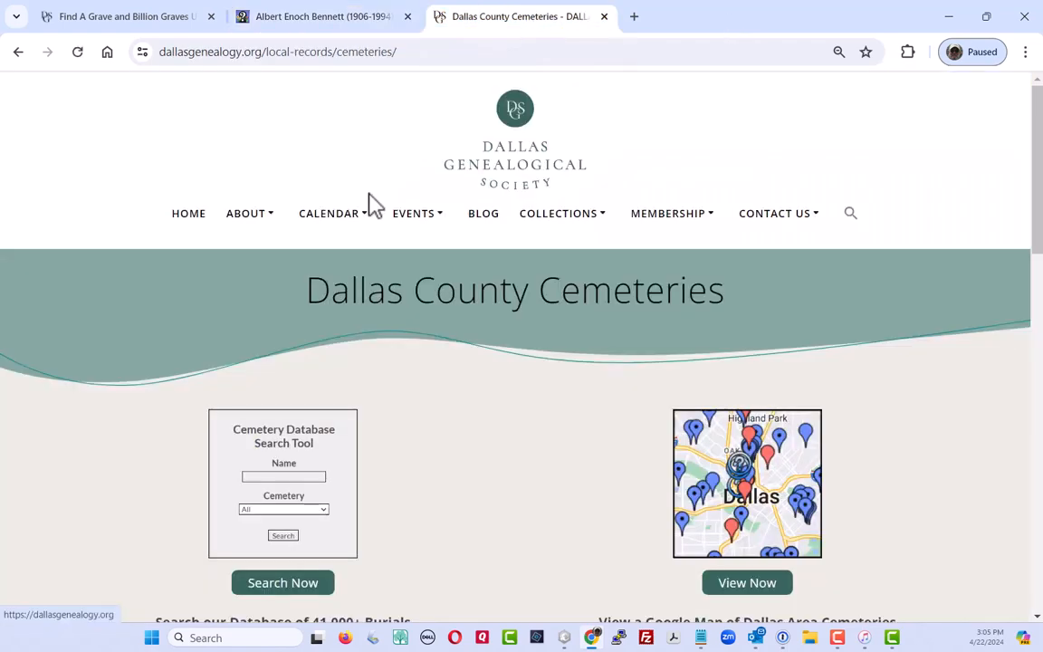
Go to Local Records and scroll the Dallas County cemetery list to Bennett Family Cemetery
mouse_move(375, 202)
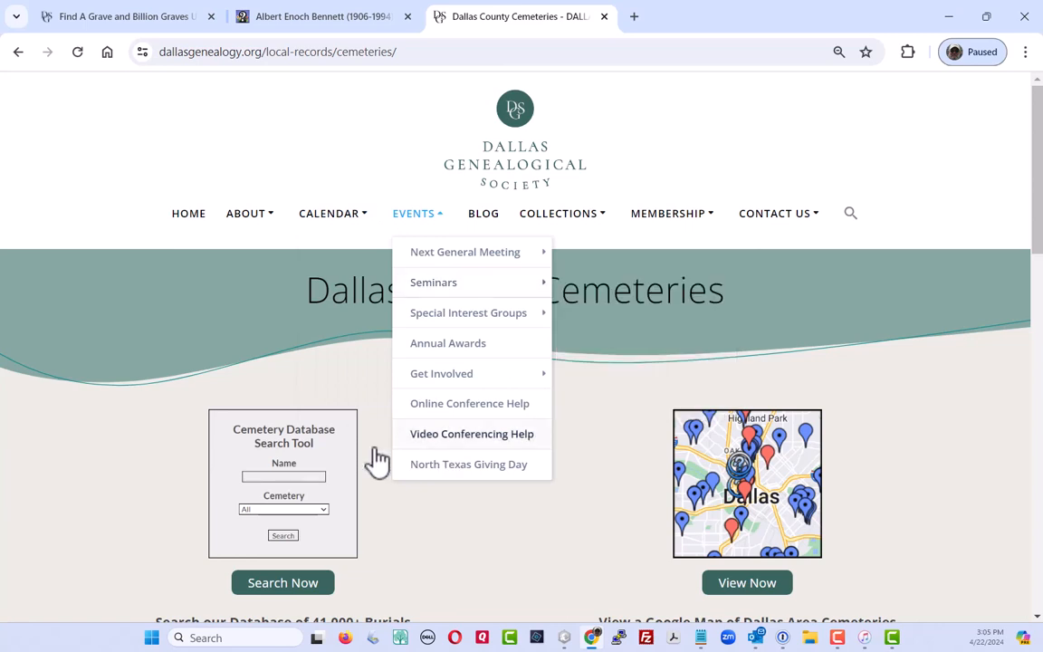
mouse_move(533, 240)
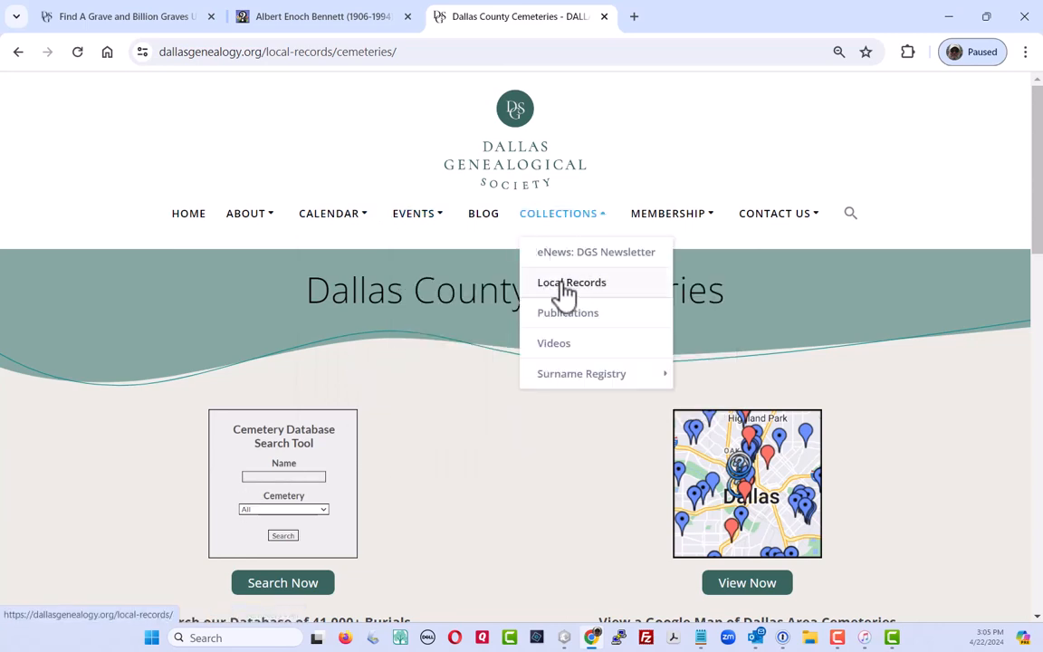
mouse_move(568, 222)
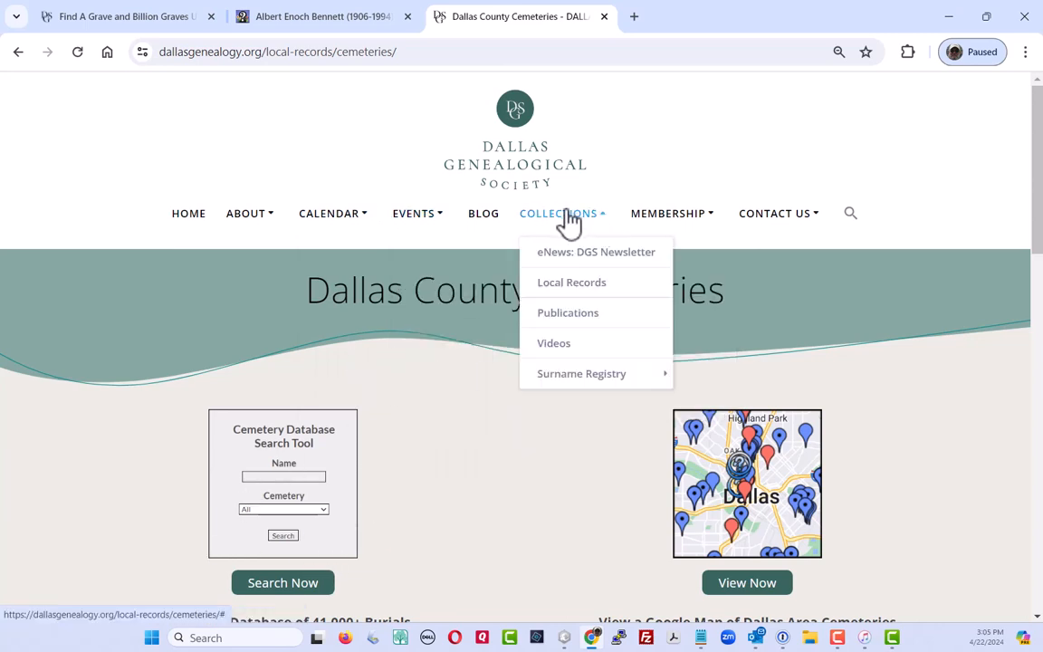
click(561, 287)
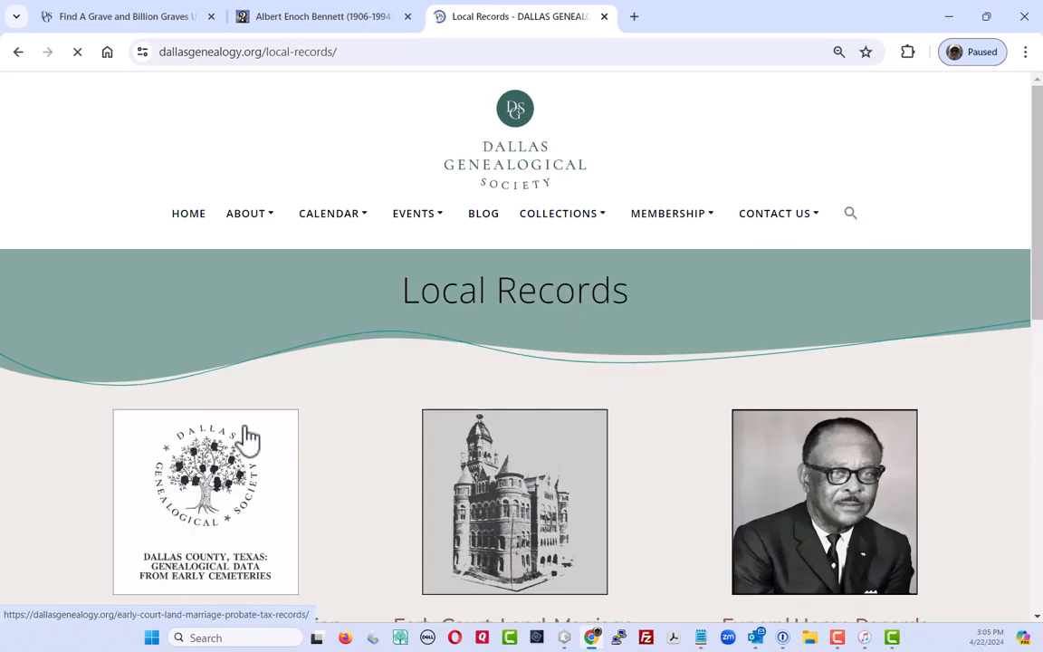
scroll(218, 530, down, 3)
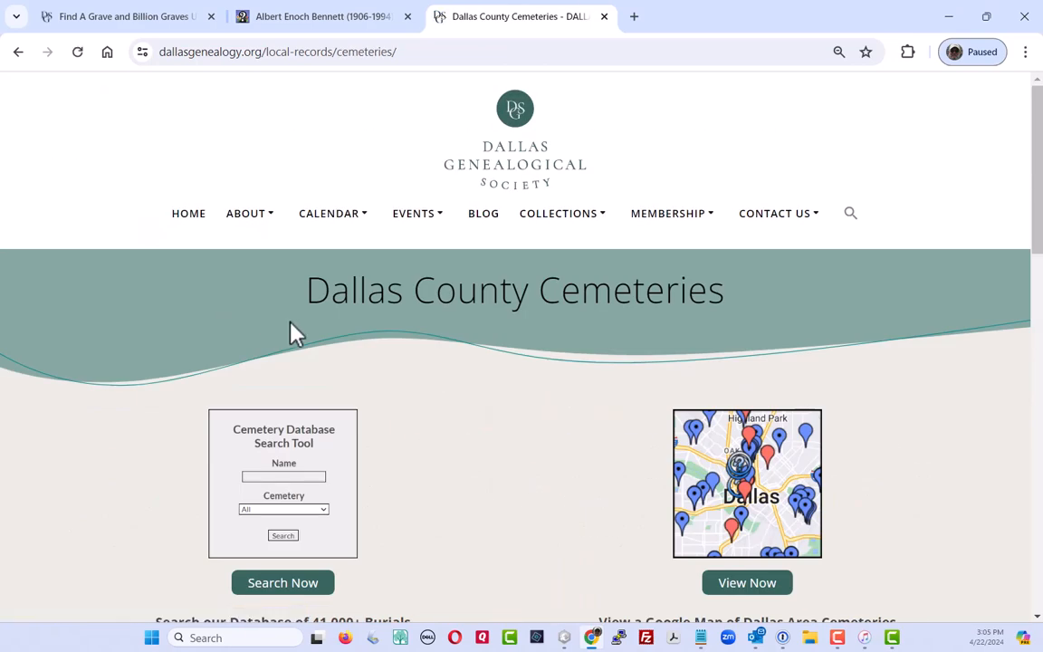
scroll(291, 332, down, 5)
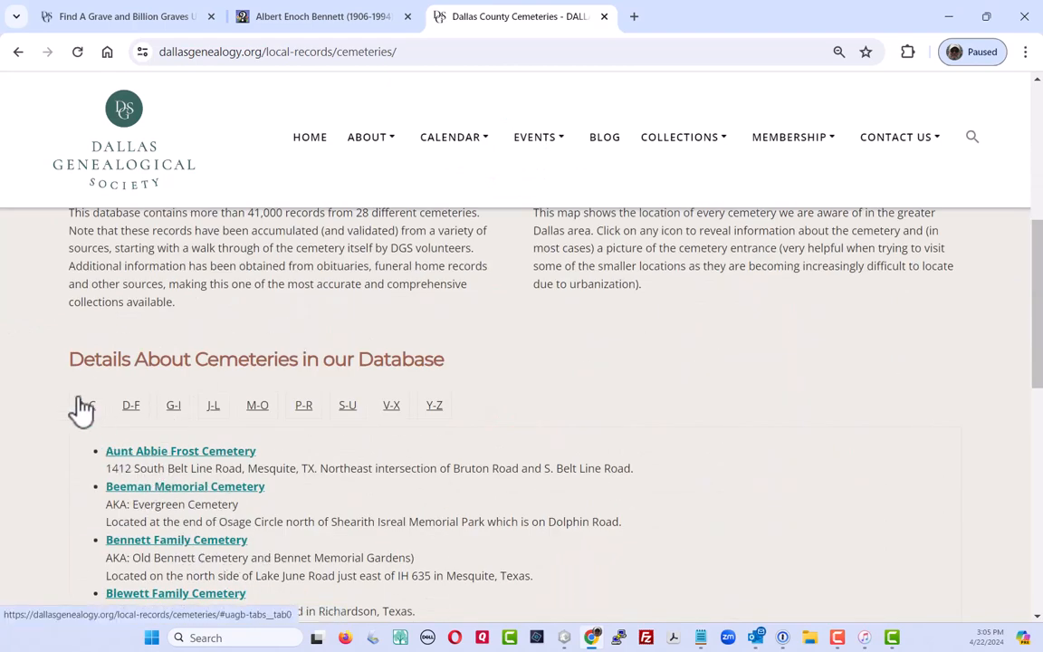
scroll(83, 412, down, 3)
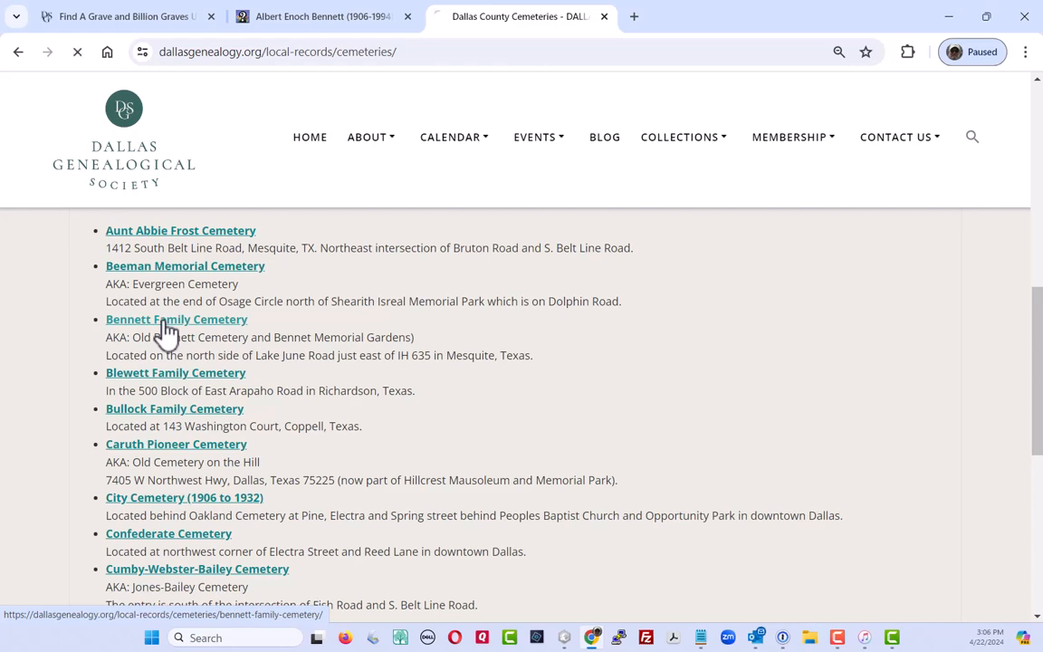
scroll(335, 484, down, 3)
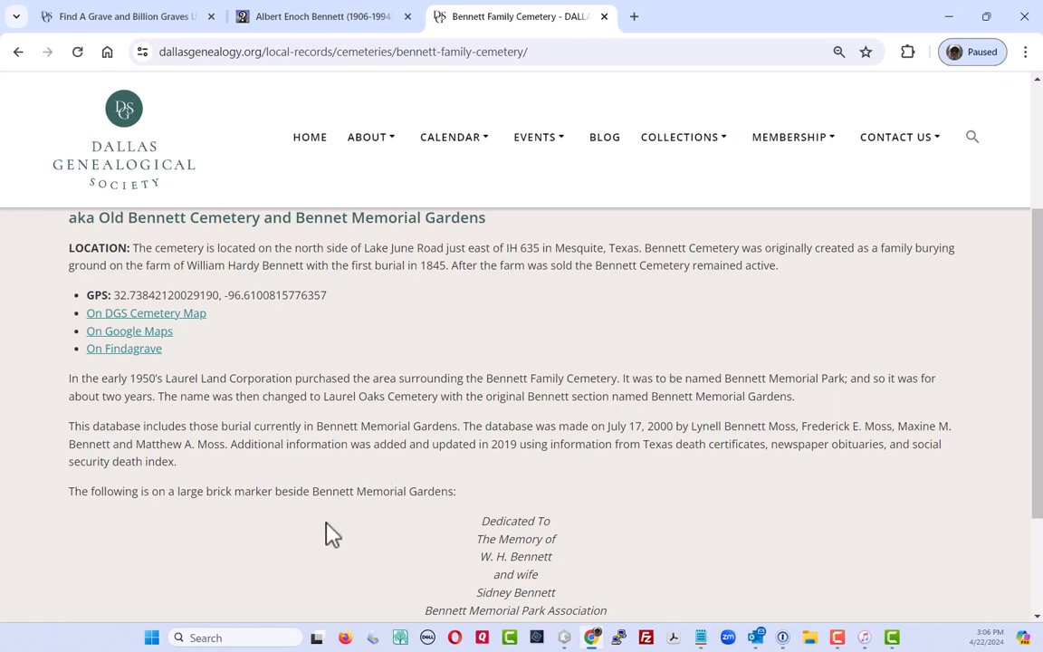
click(303, 18)
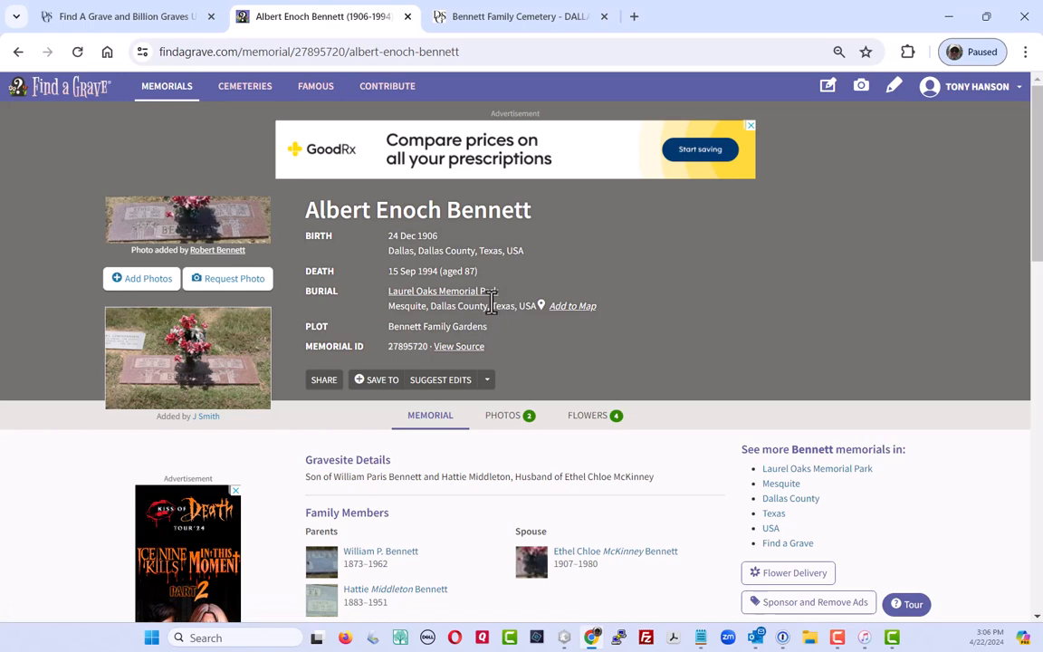
click(525, 23)
scroll(191, 375, up, 3)
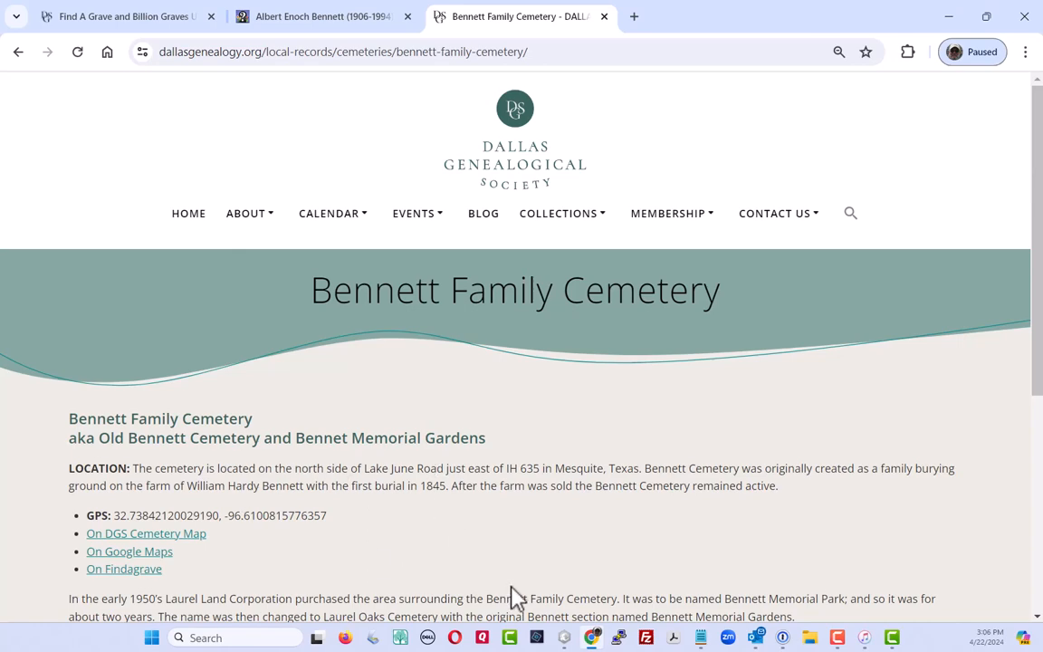
click(312, 18)
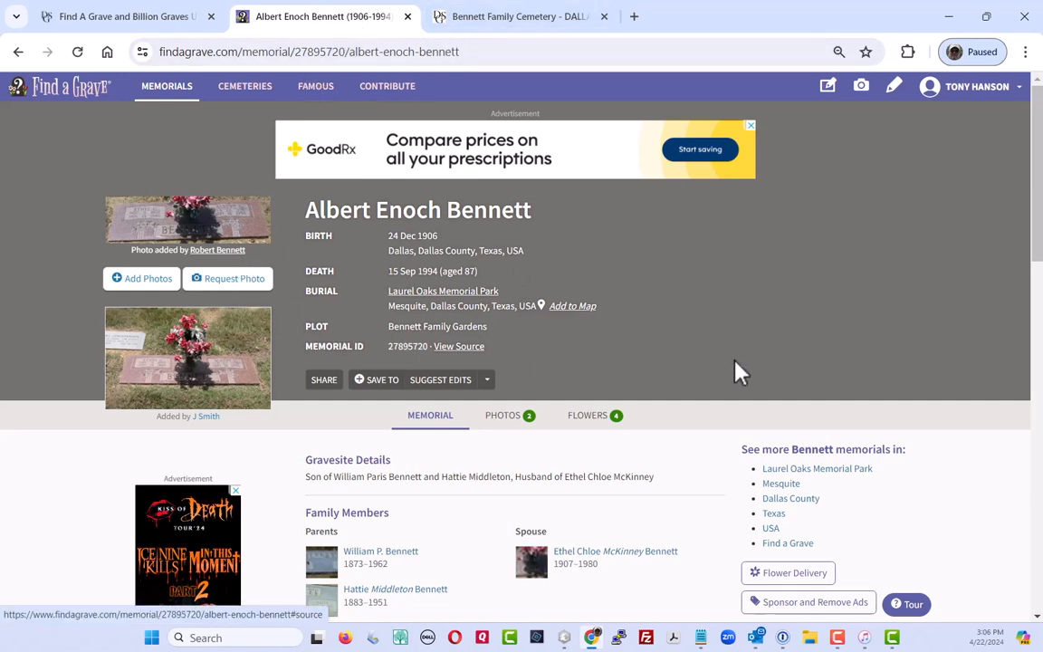
drag(469, 54, 163, 54)
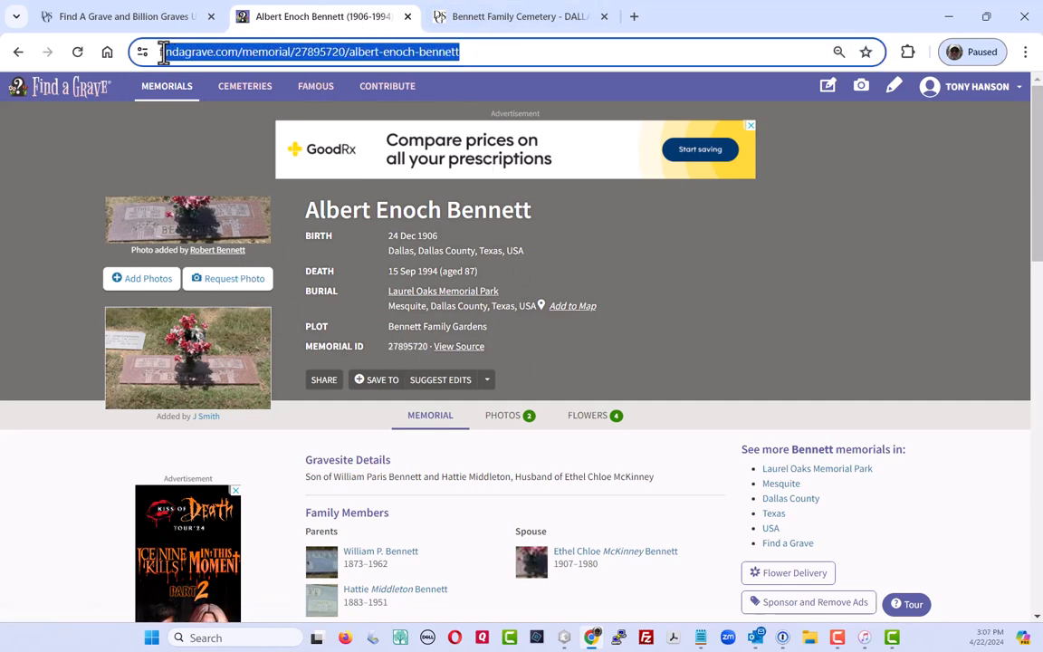
Replace 'No Record Found' in record 48850's Find a Grave URL field with the memorial's address
click(109, 18)
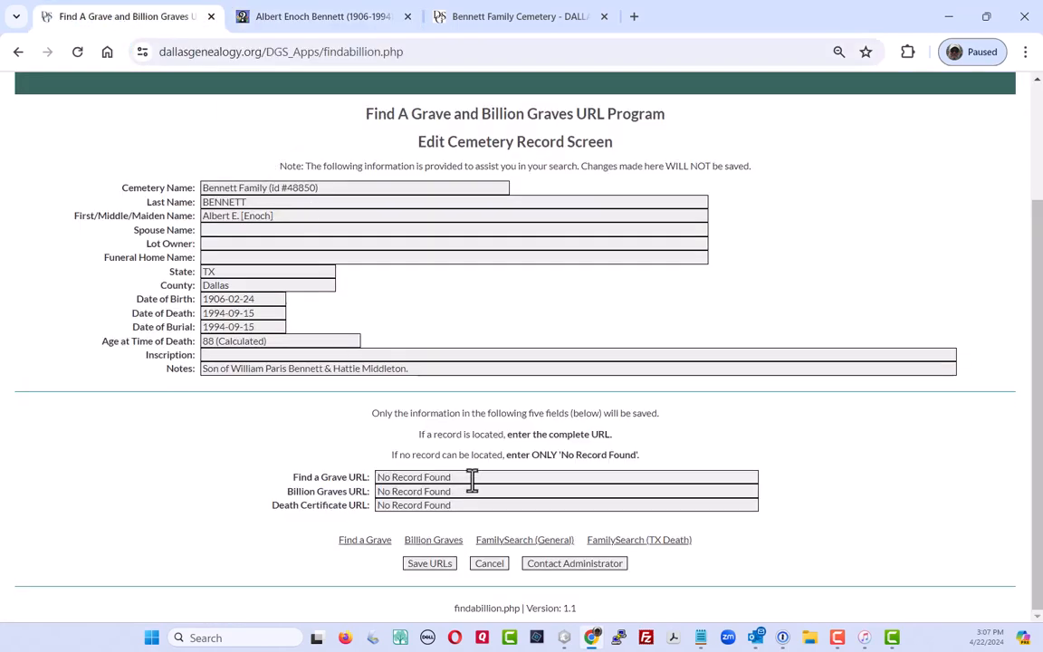
drag(471, 480, 361, 472)
key(BackSpace)
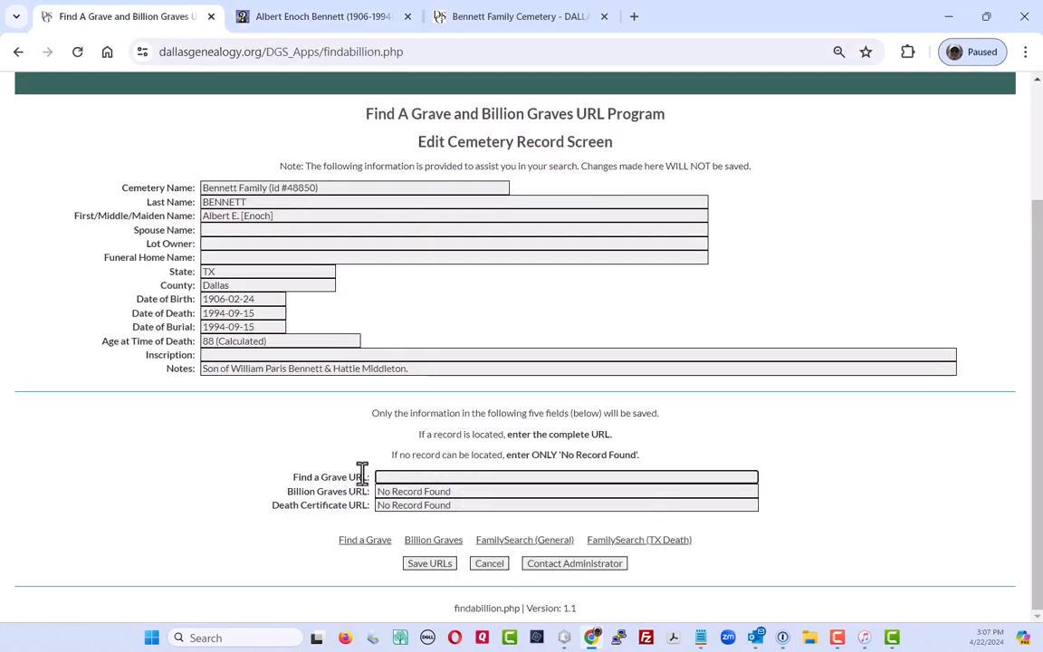
text(https://www.findagrave.com/memorial/27895720/albert-enoch-bennett)
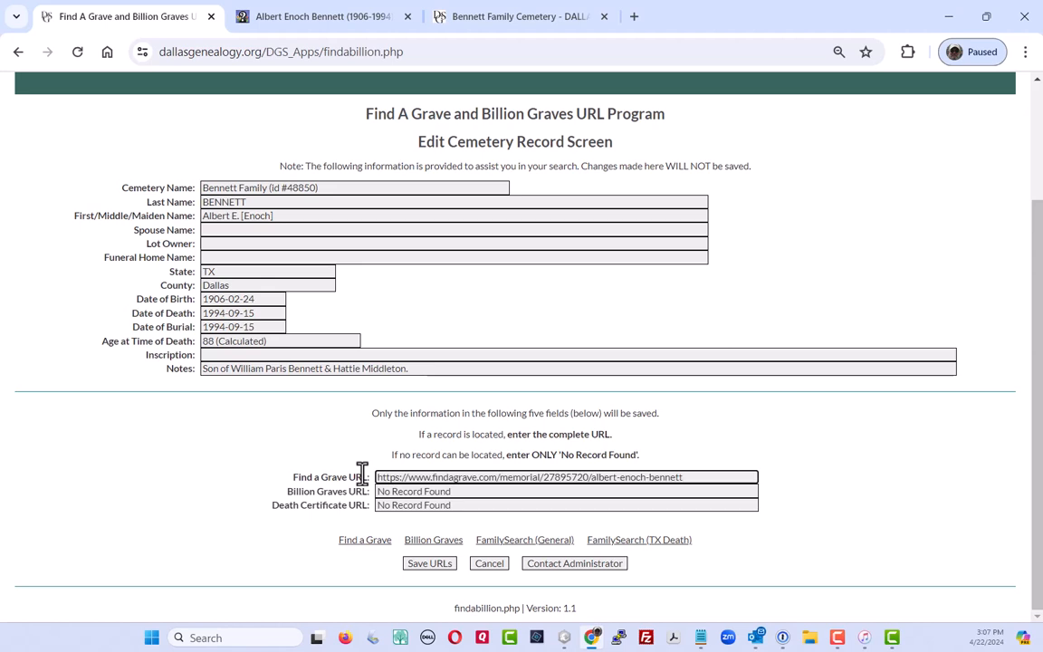
click(408, 17)
click(408, 16)
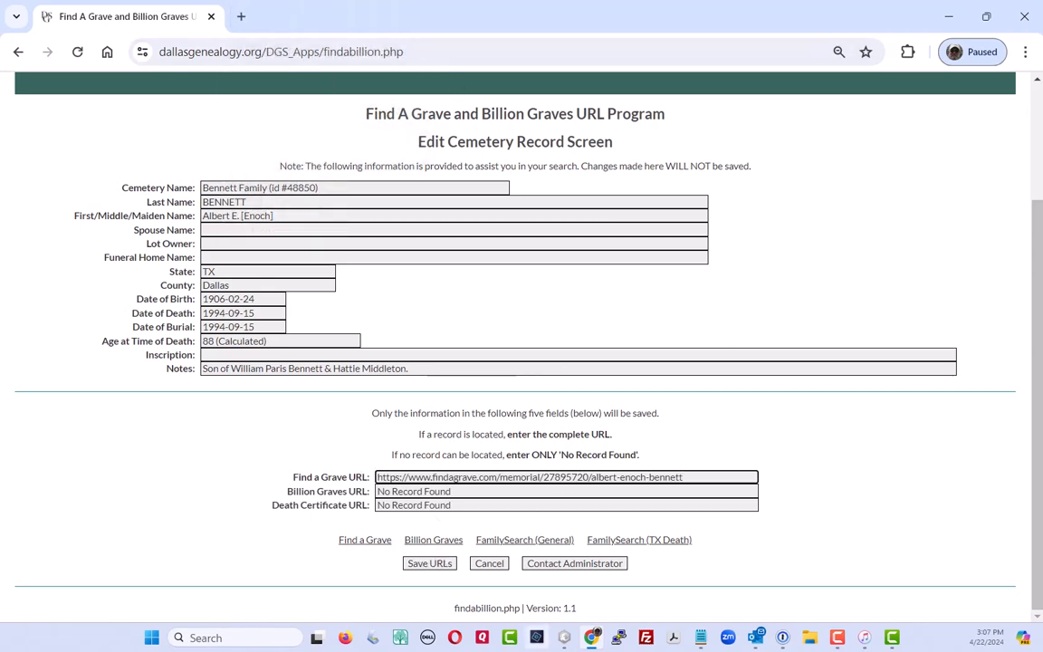
click(438, 540)
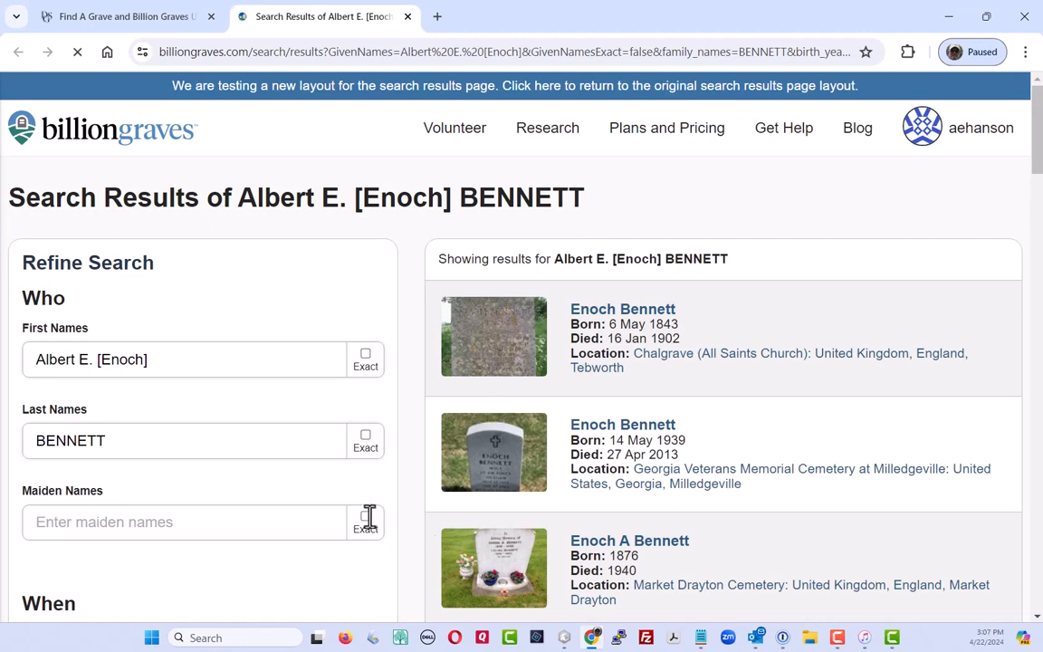
click(128, 16)
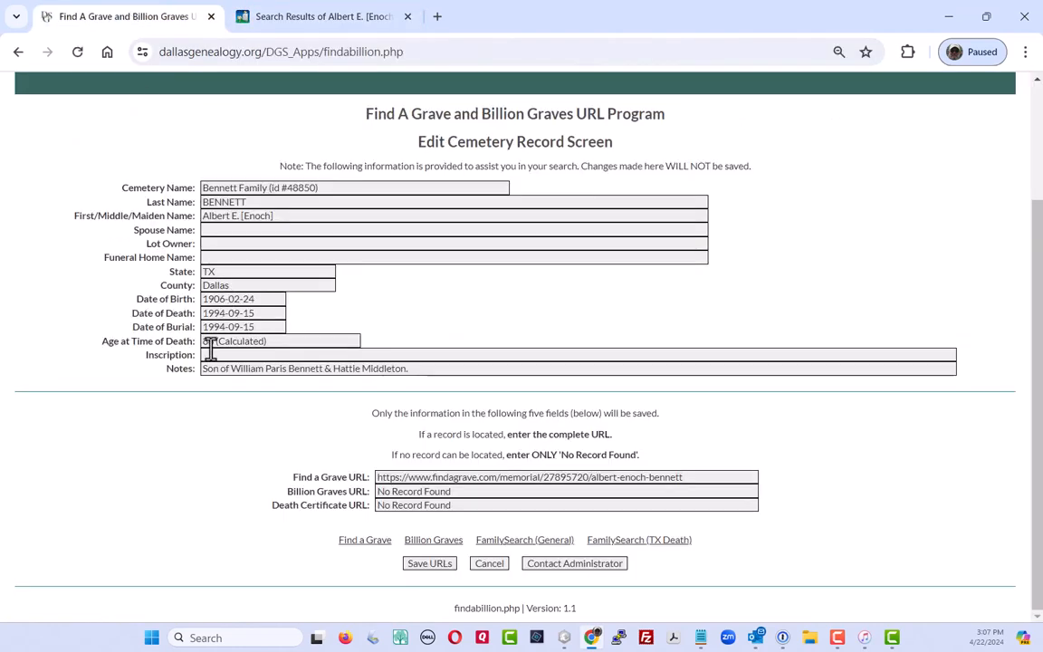
click(307, 18)
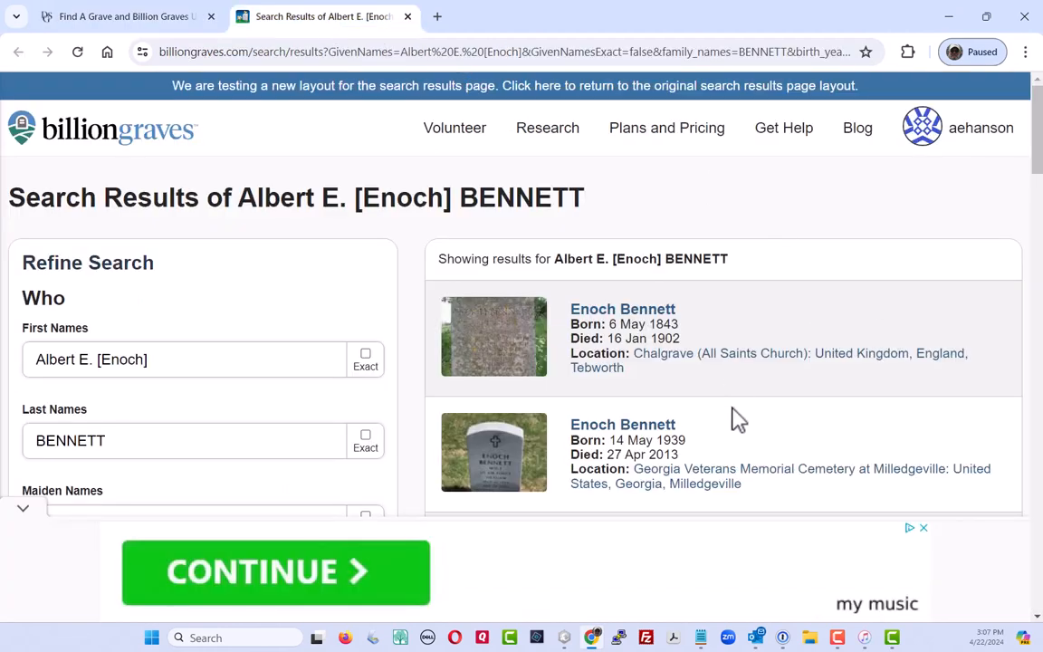
scroll(734, 424, down, 2)
scroll(735, 426, up, 2)
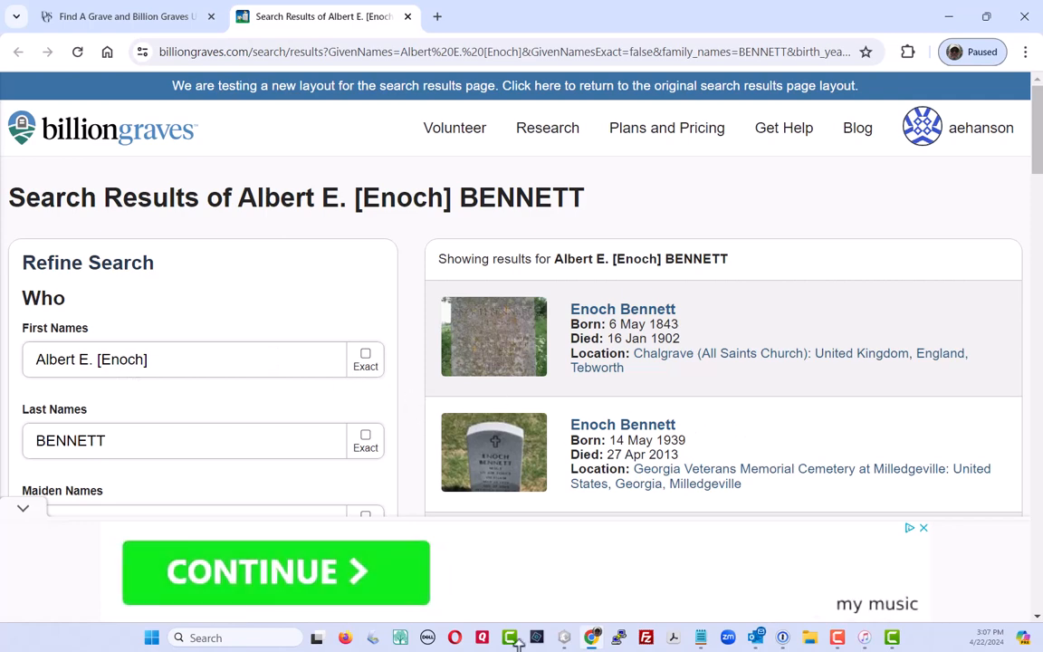
click(119, 20)
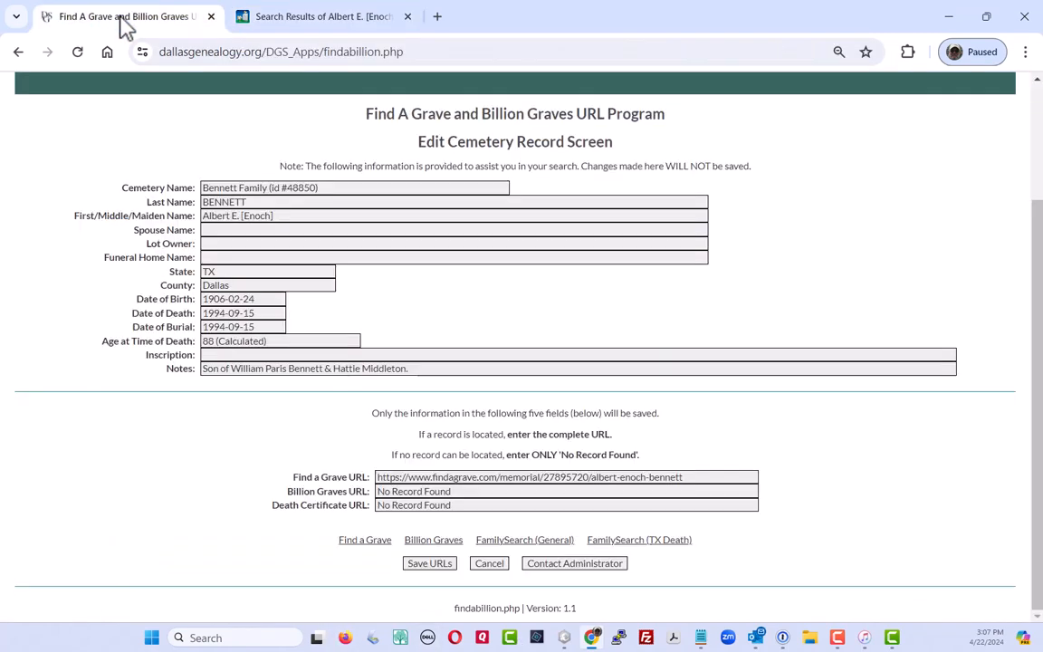
Reach Albert E. Bennett's (1906–1994) BillionGraves grave page through FamilySearch's BillionGraves Index record
click(525, 543)
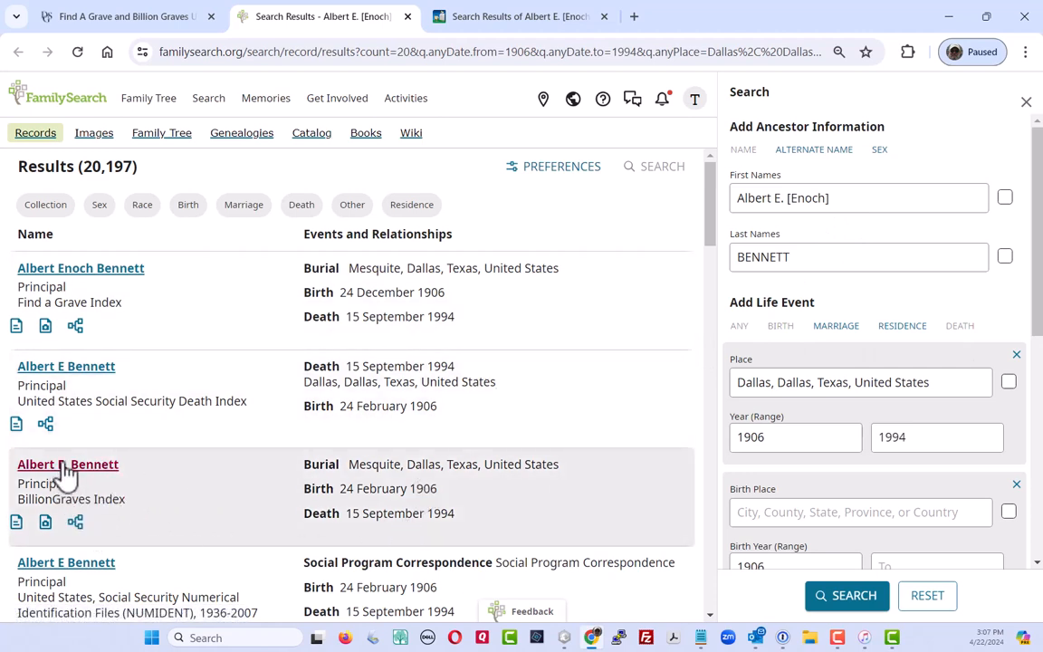
click(61, 465)
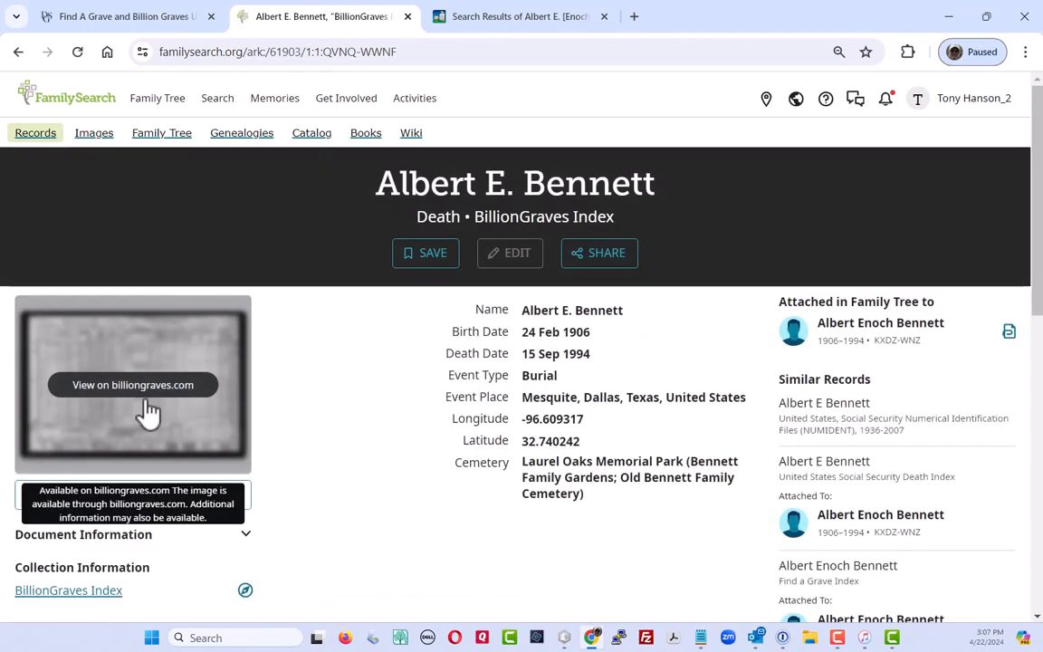
click(136, 391)
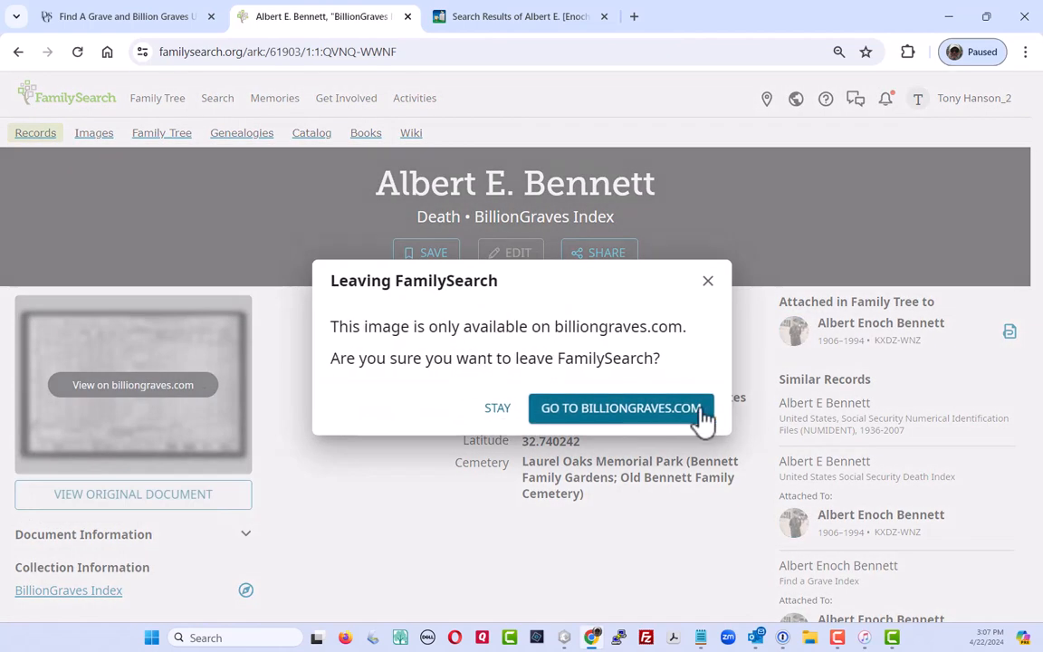
click(664, 418)
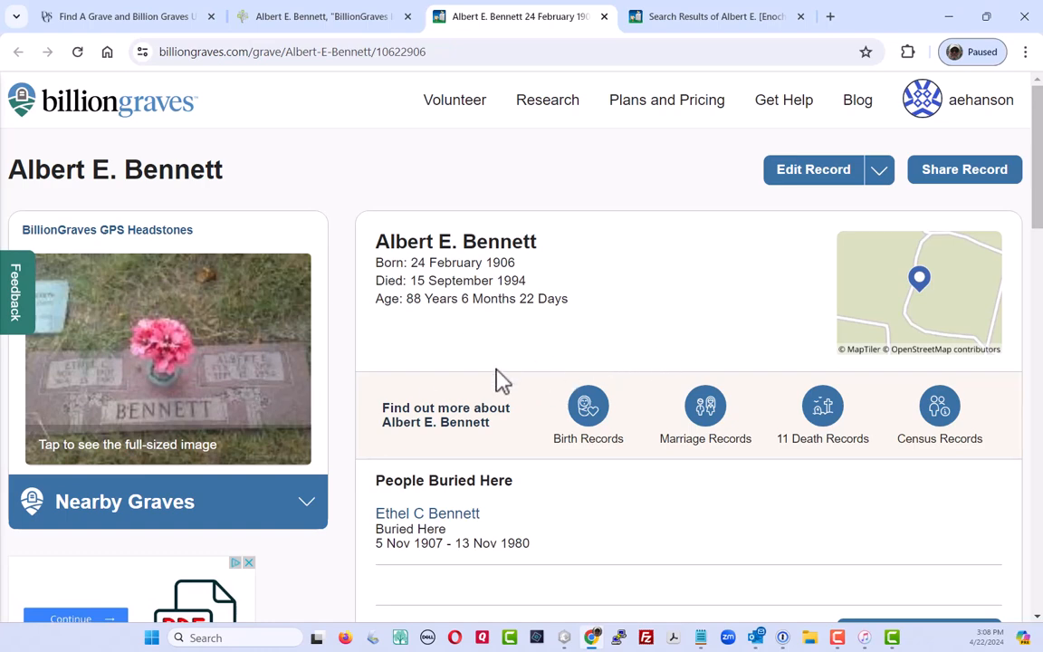
scroll(502, 380, down, 3)
scroll(502, 380, down, 3)
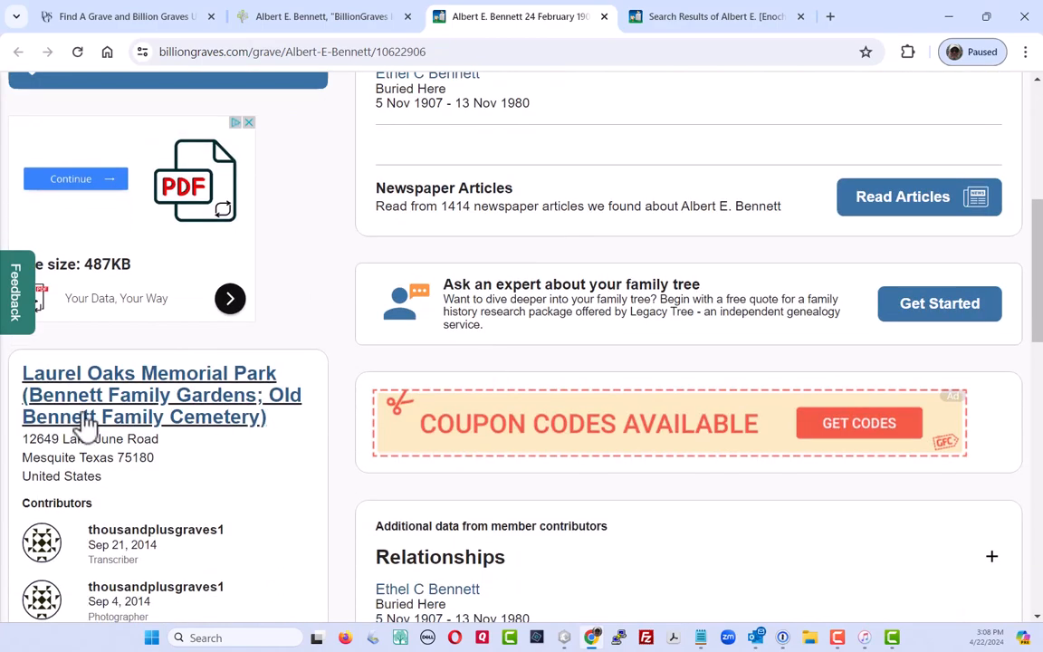
scroll(436, 435, up, 6)
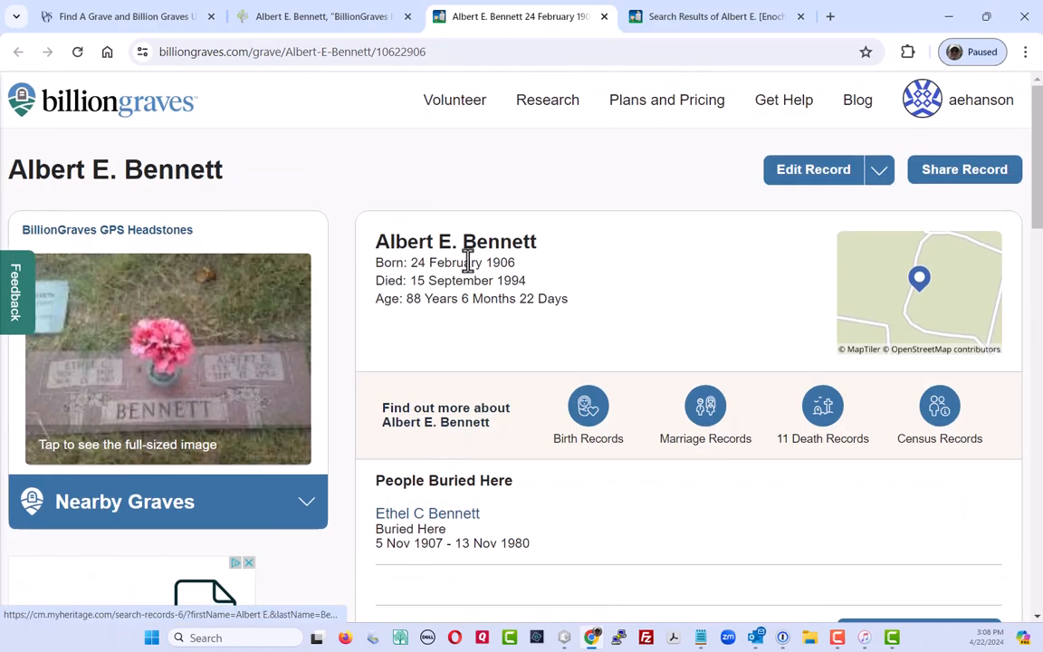
click(413, 56)
drag(414, 56, 116, 59)
key(ctrl+c)
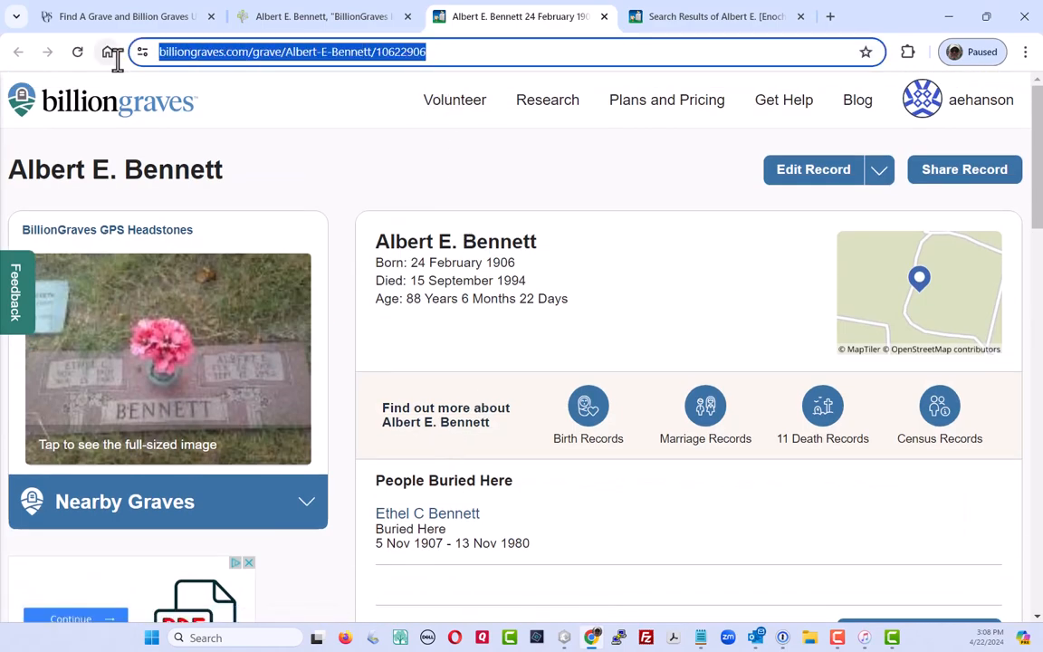
click(154, 18)
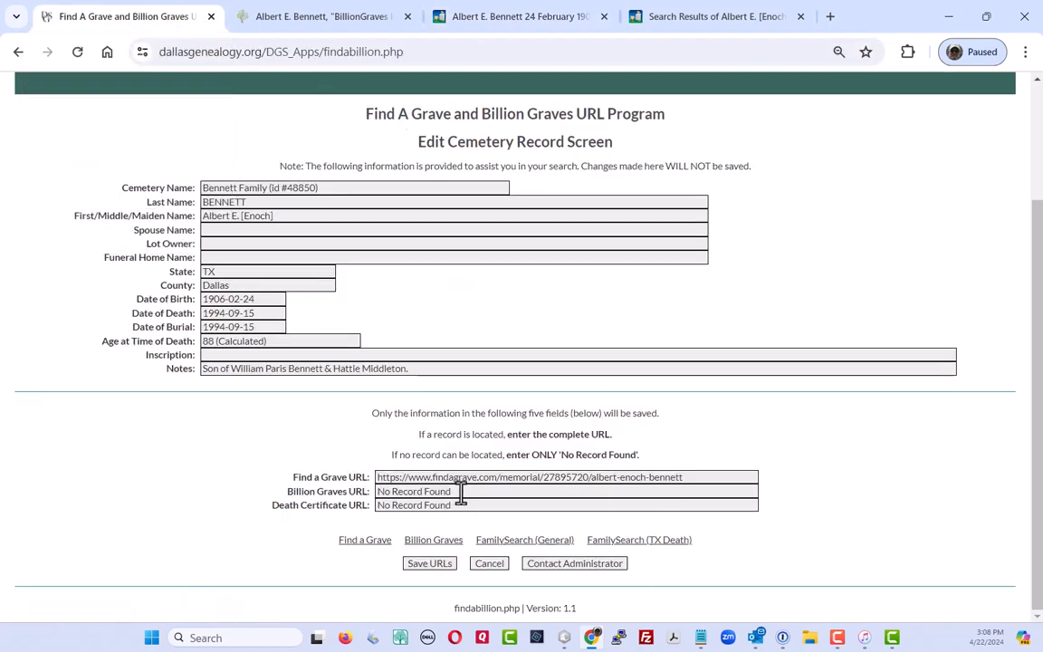
Replace 'No Record Found' in the Billion Graves URL field with the copied grave address
drag(461, 491, 370, 491)
key(BackSpace)
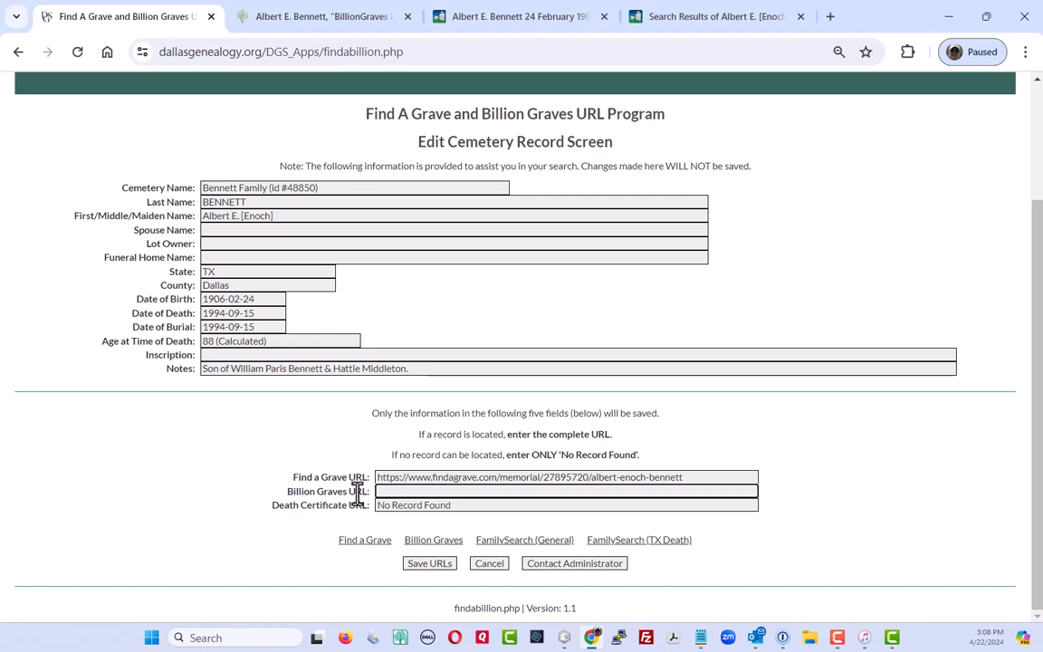
key(ctrl+v)
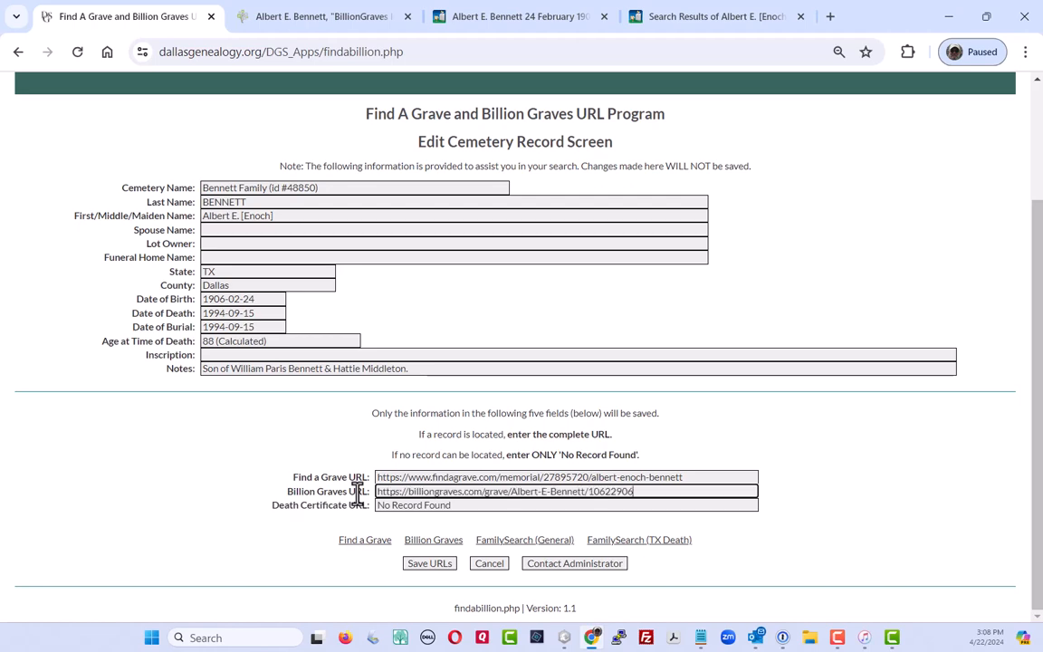
click(407, 17)
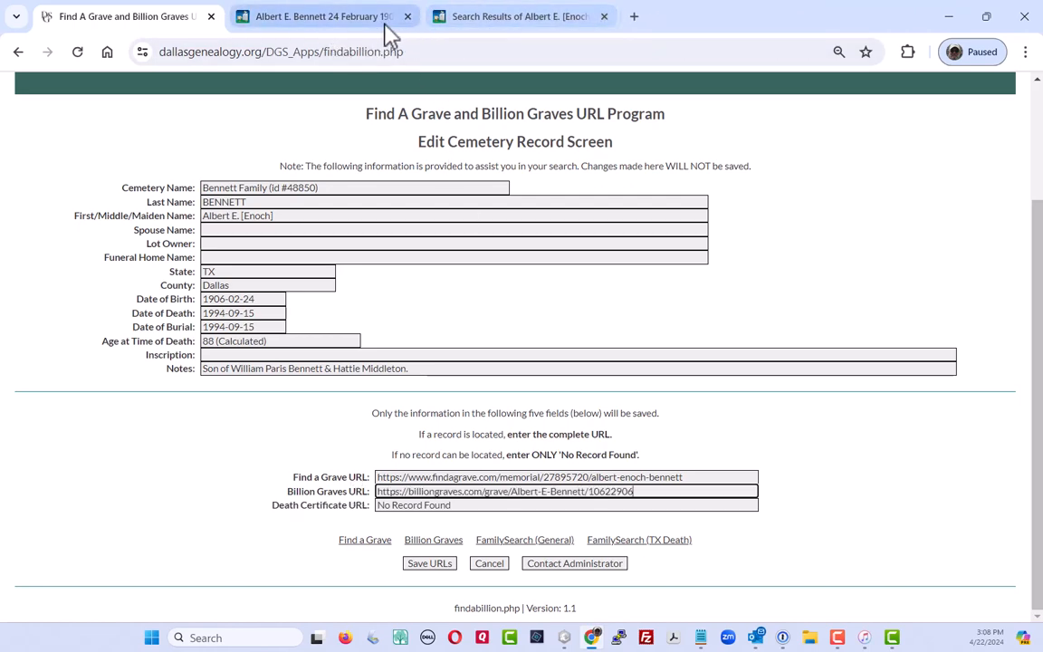
click(384, 24)
click(407, 16)
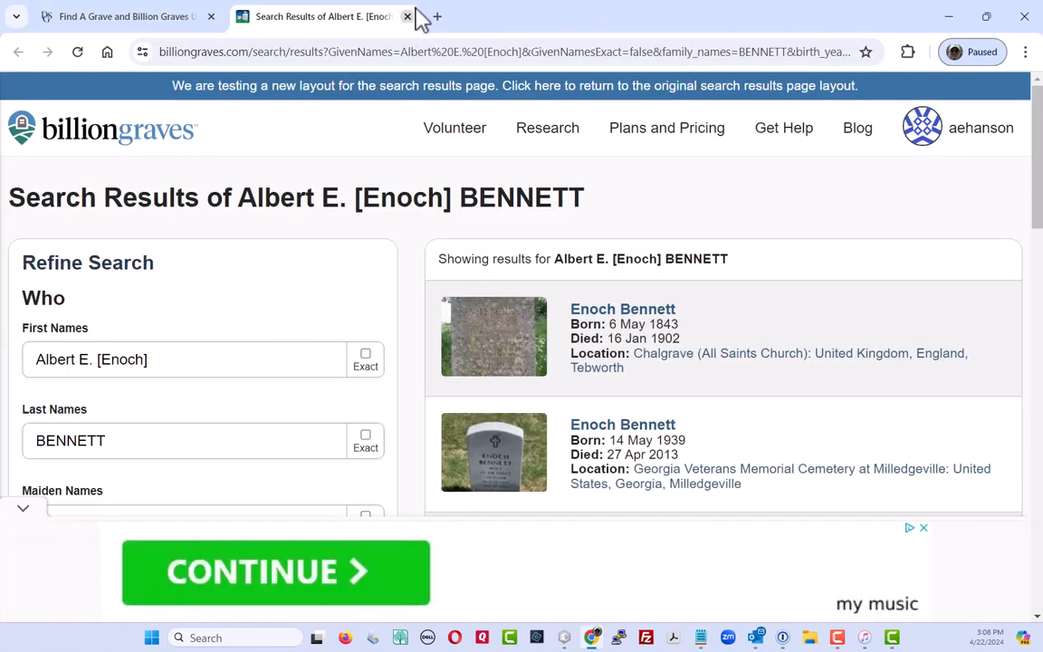
click(407, 18)
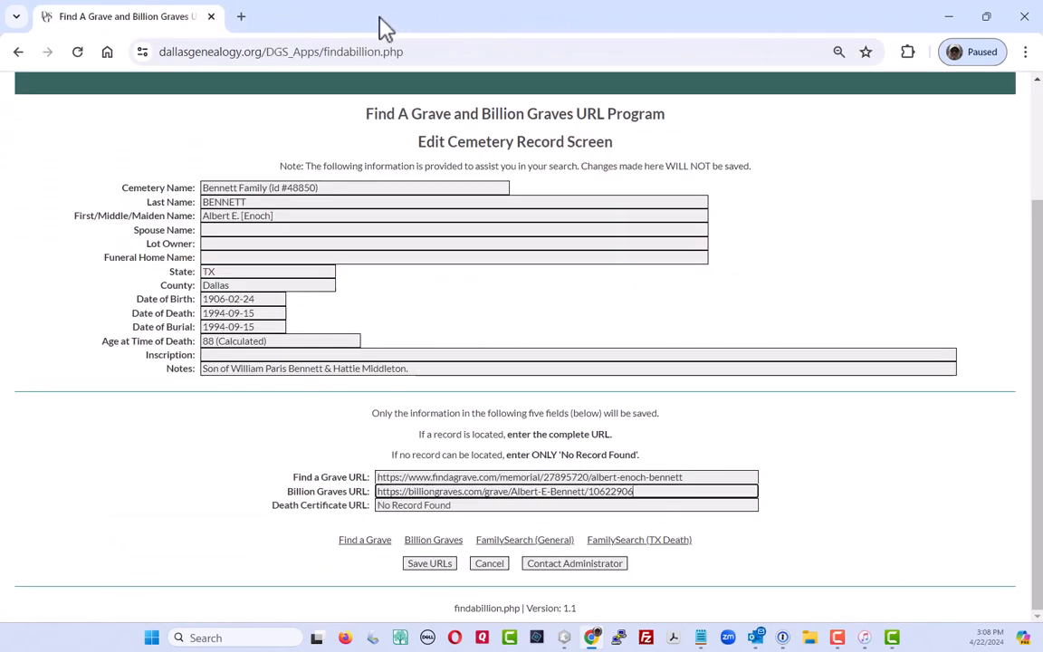
click(528, 541)
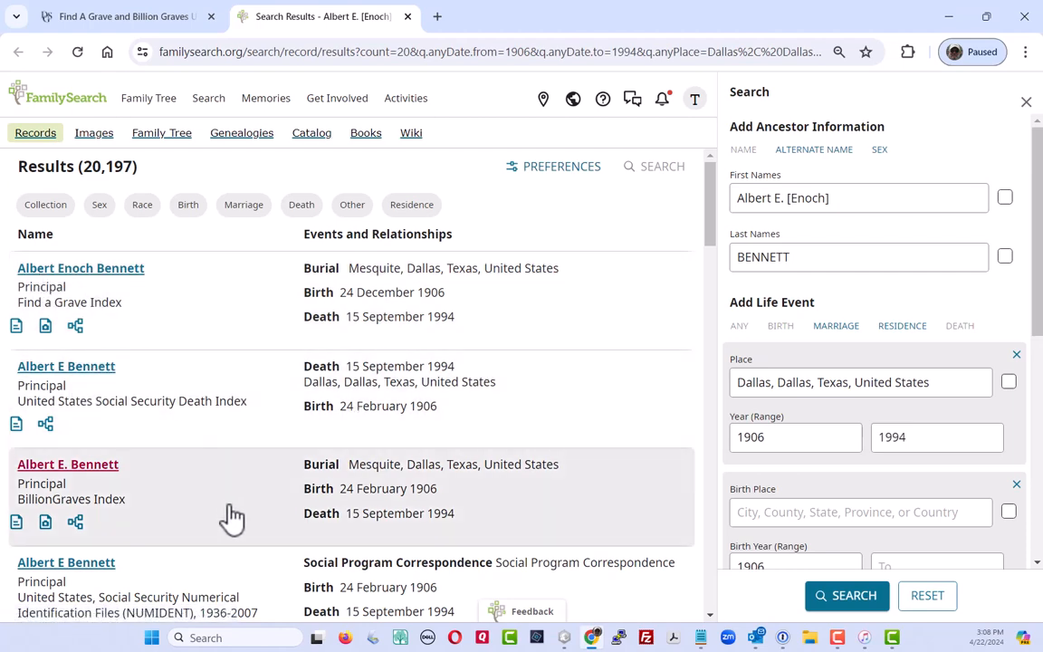
scroll(232, 516, down, 3)
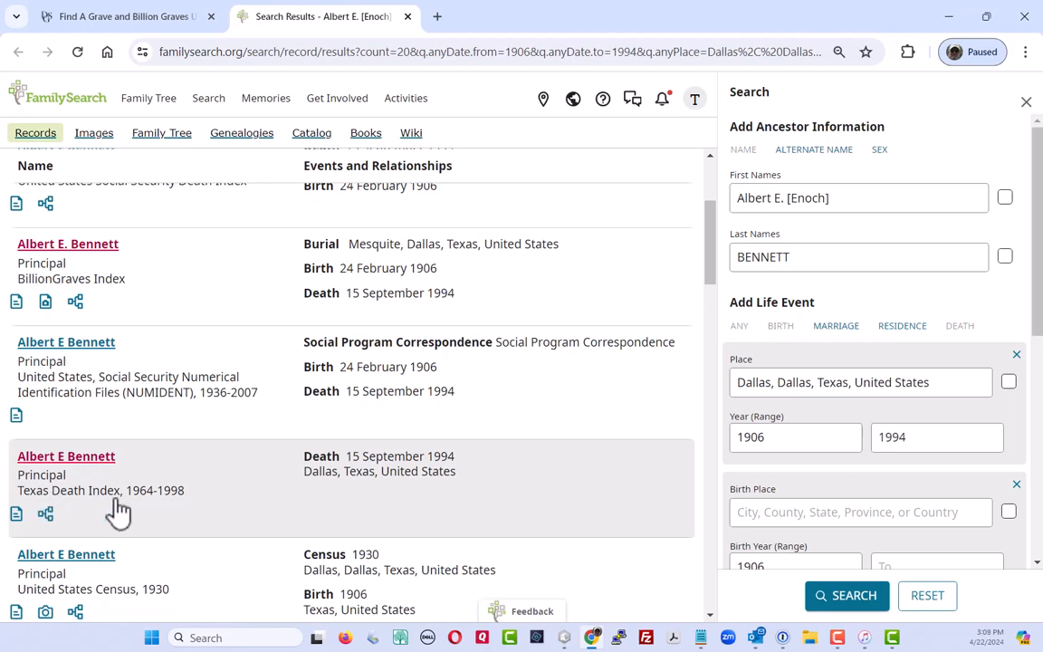
click(67, 460)
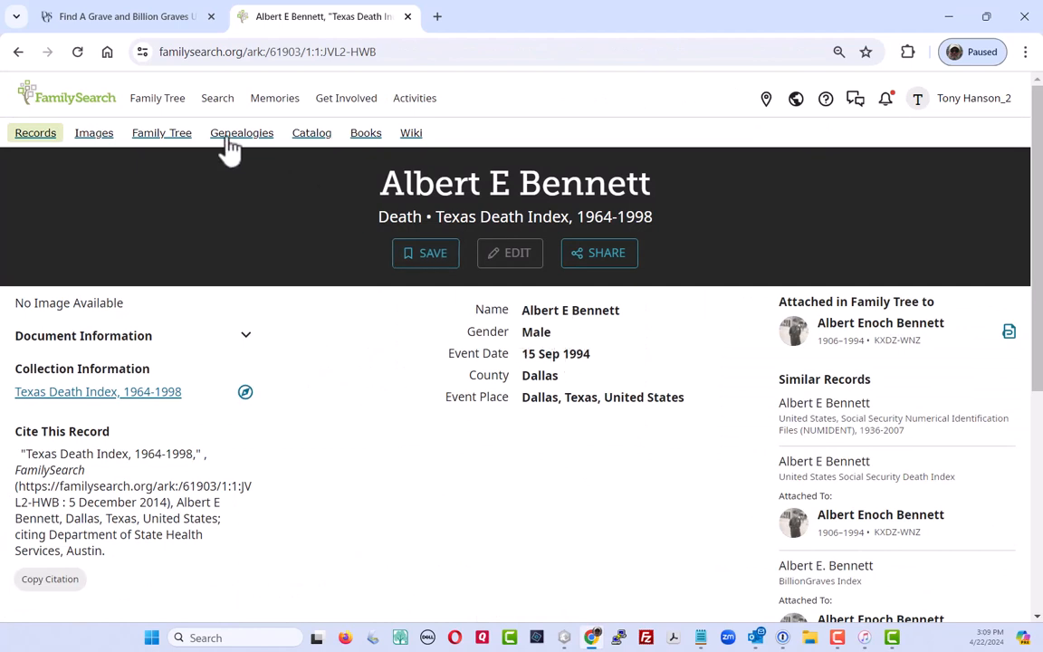
click(95, 18)
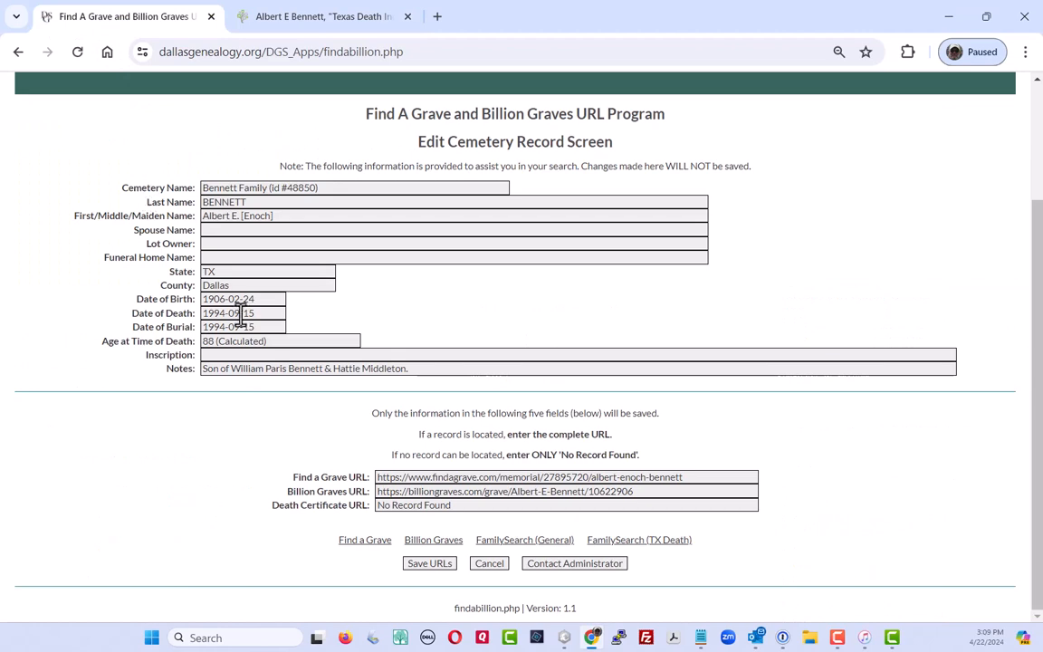
Put the Texas Death Index record's address into the Death Certificate URL field and save record 48850's URLs
click(308, 18)
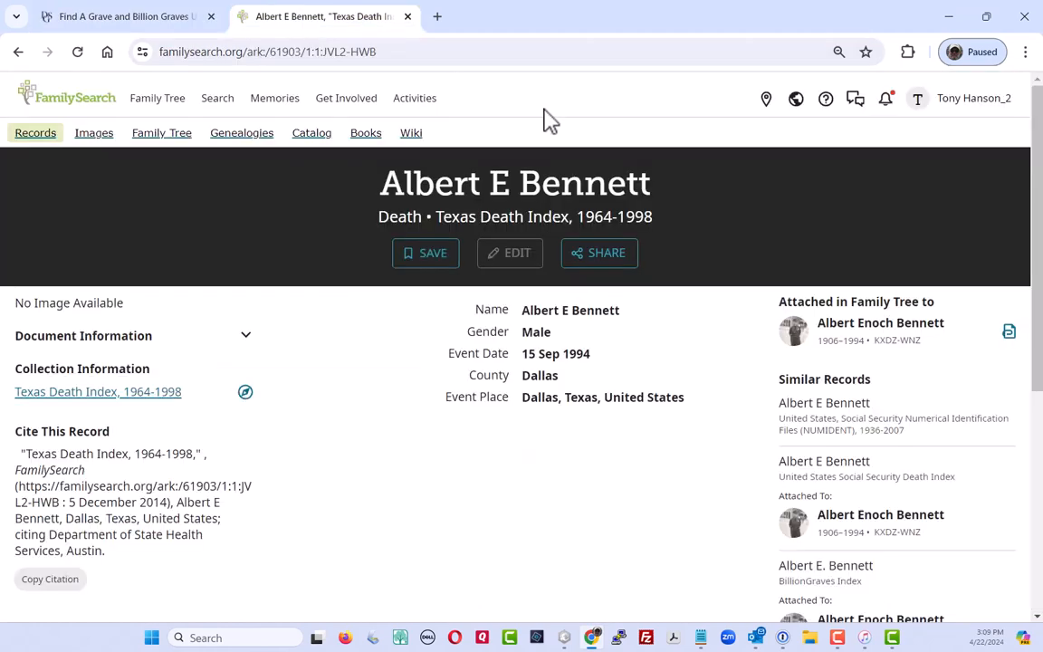
drag(400, 51, 141, 51)
key(ctrl+c)
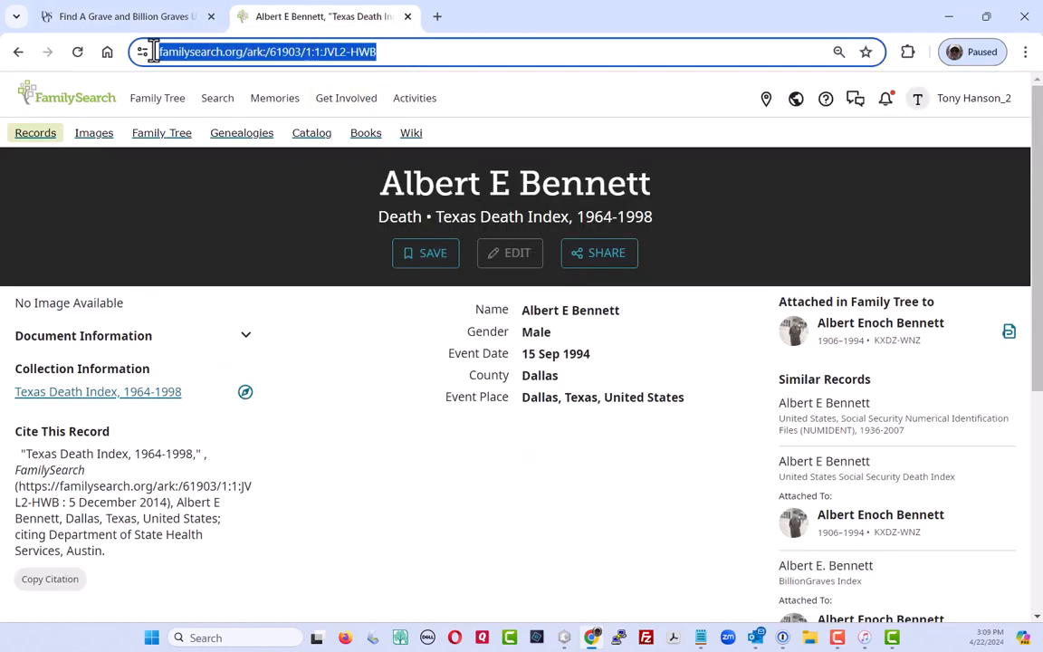
click(177, 18)
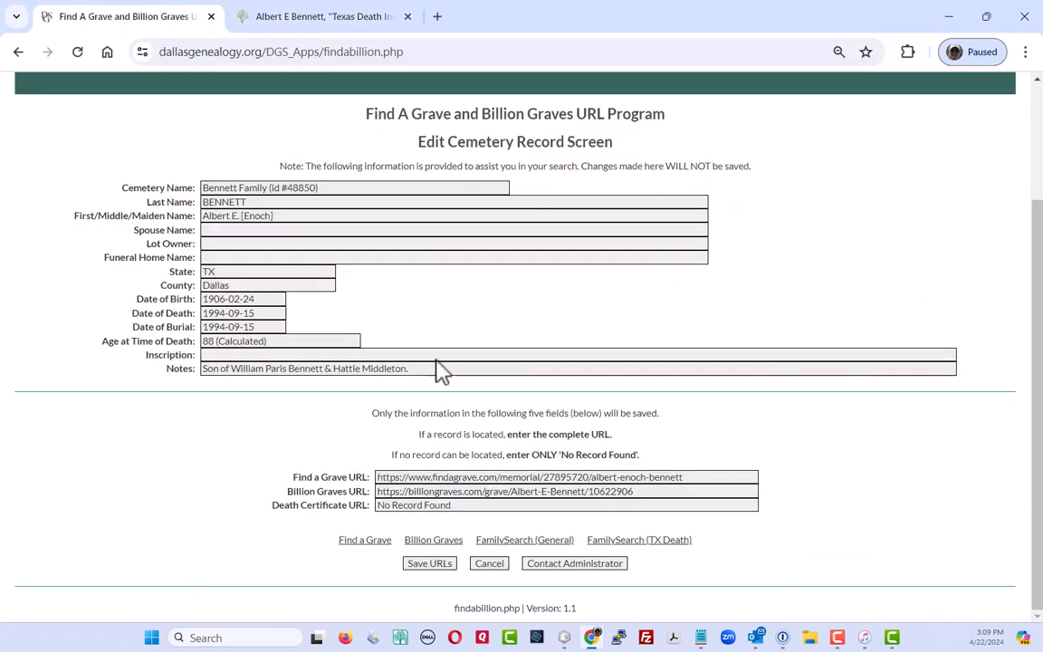
triple_click(421, 504)
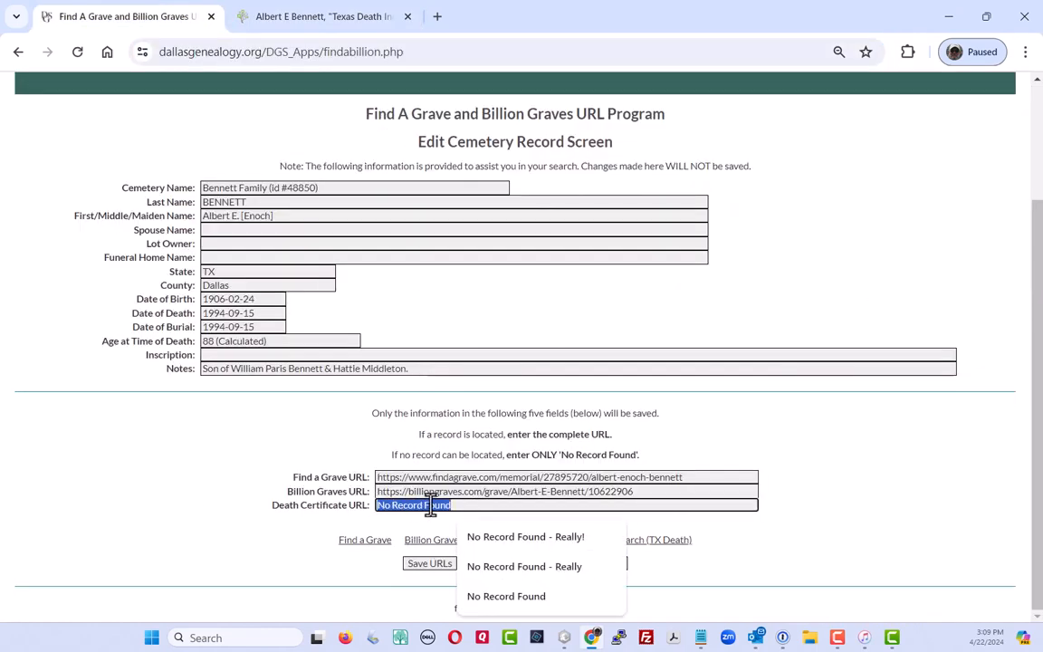
key(ctrl+v)
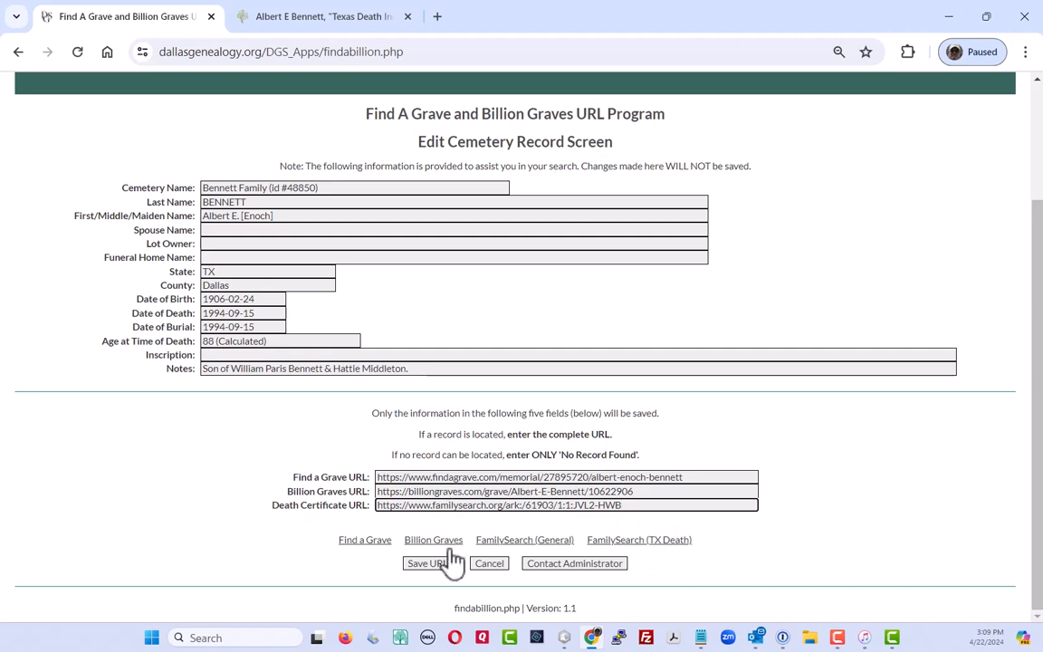
click(436, 570)
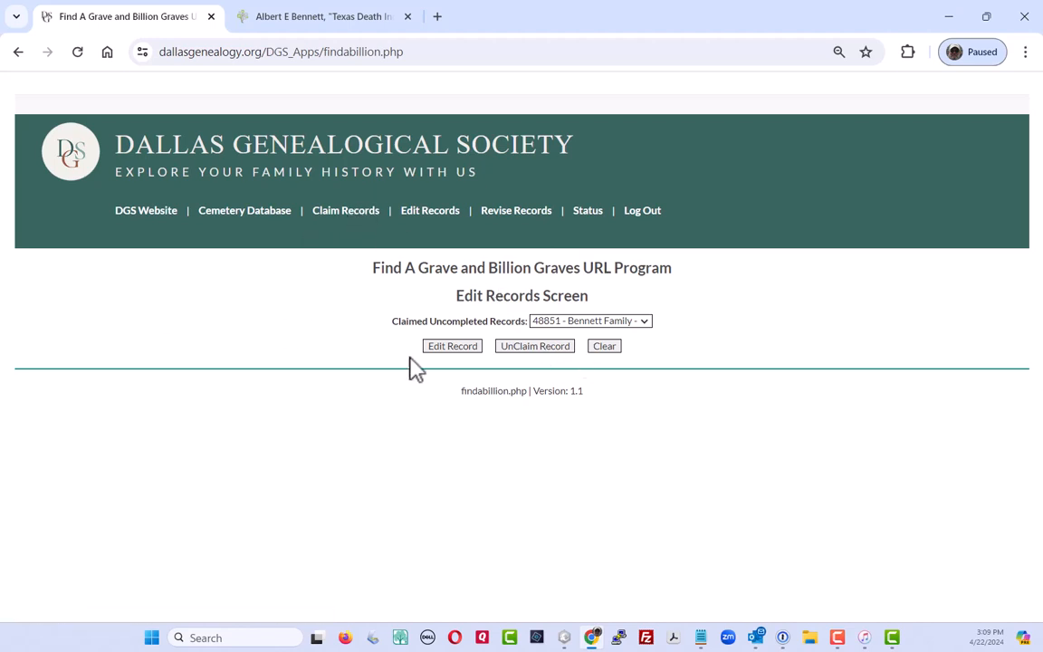
Open Bennett Family record 48851 for William P. Bennett (1873–1962) and mark its URL fields 'No Record Found'
click(450, 348)
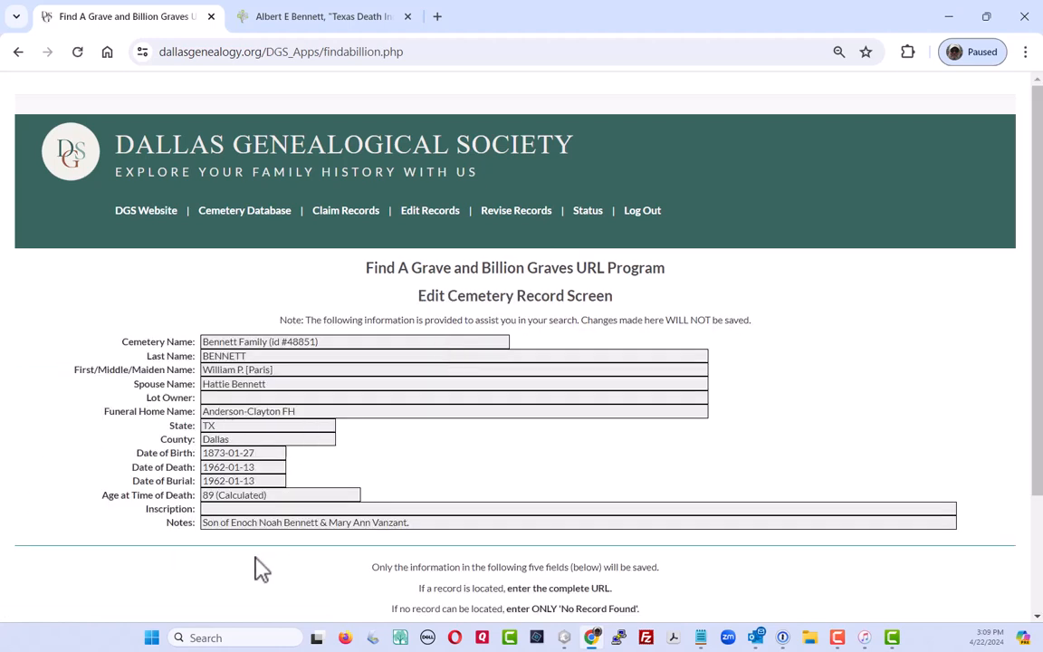
click(296, 495)
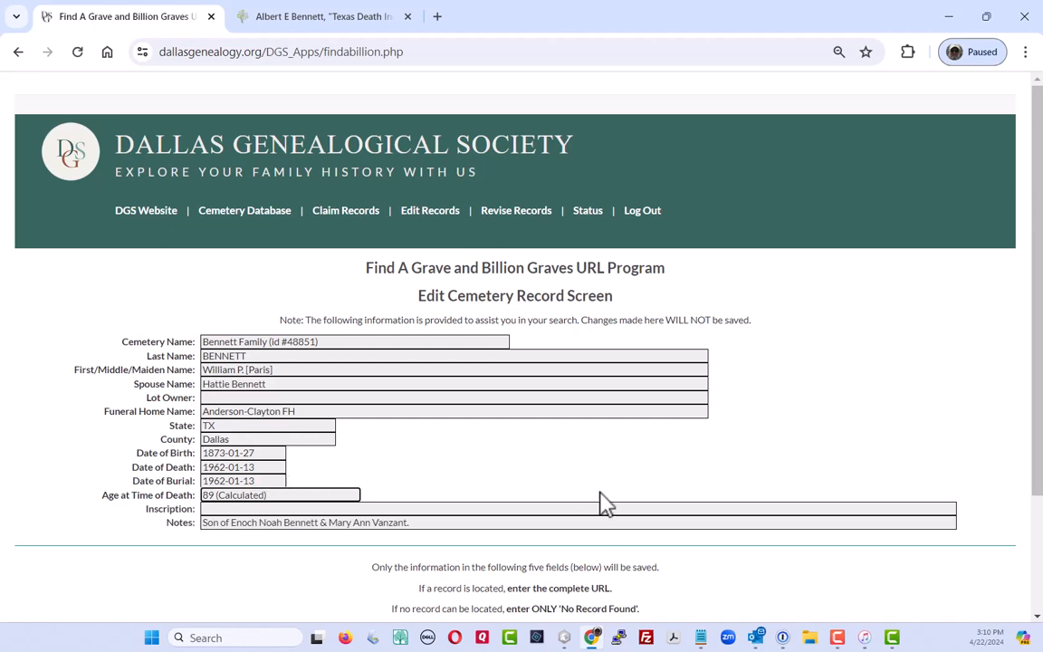
scroll(792, 393, down, 2)
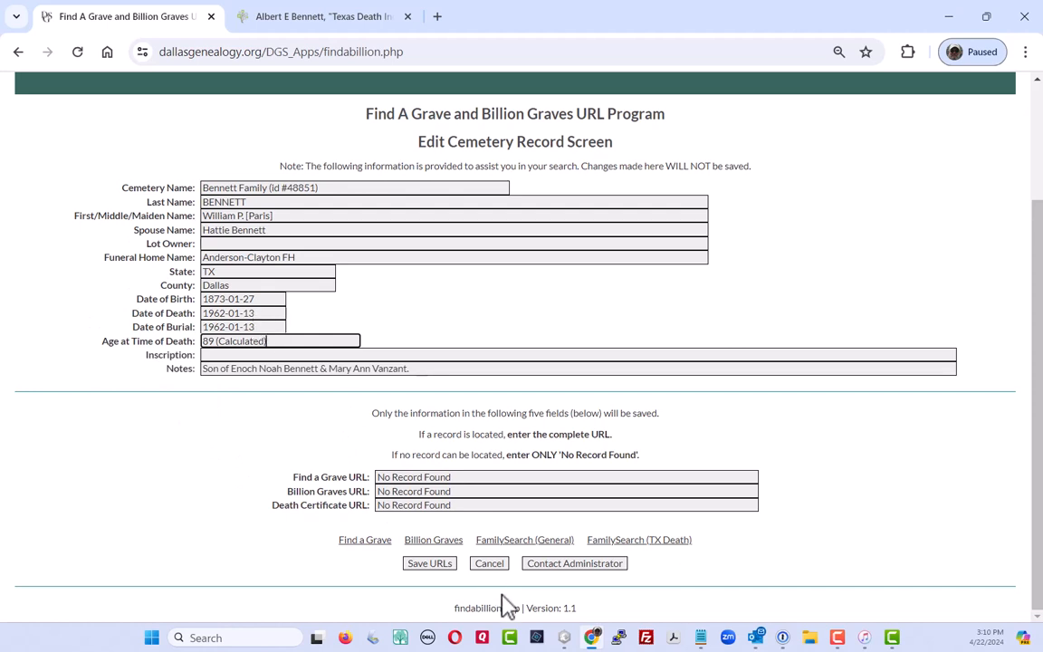
Start a Contact Administrator comment, then cancel it and land on the Revise Records screen
click(563, 568)
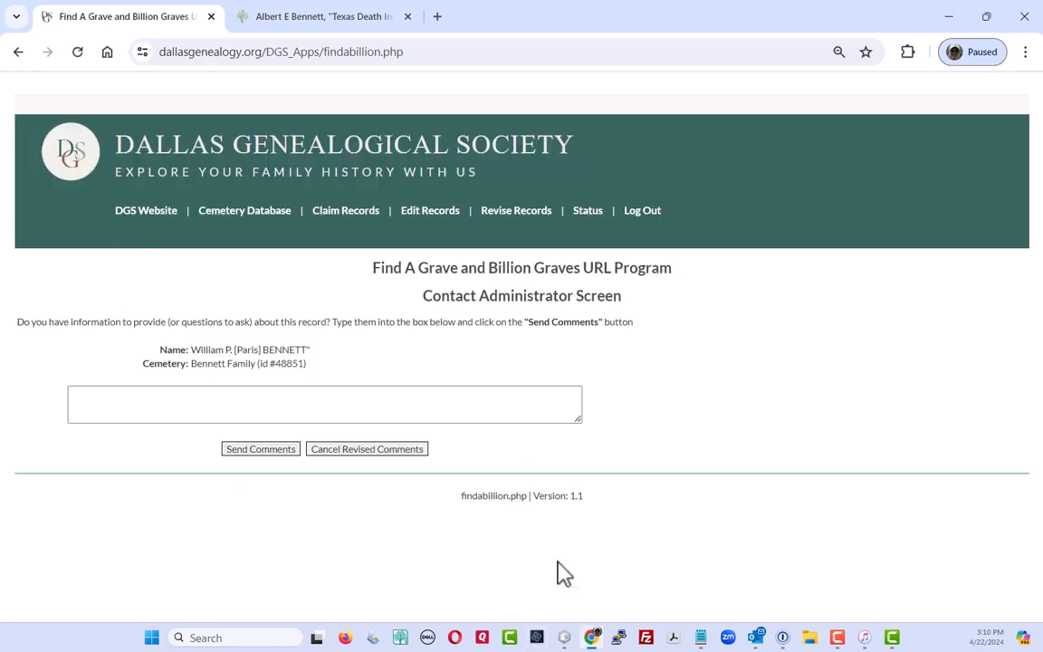
click(105, 396)
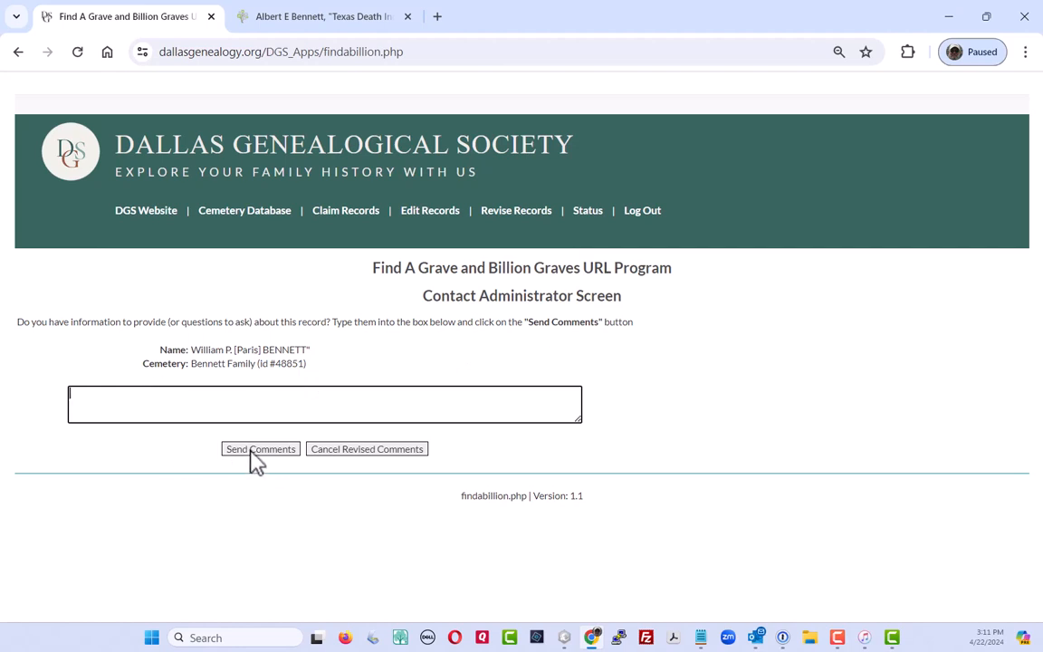
click(365, 450)
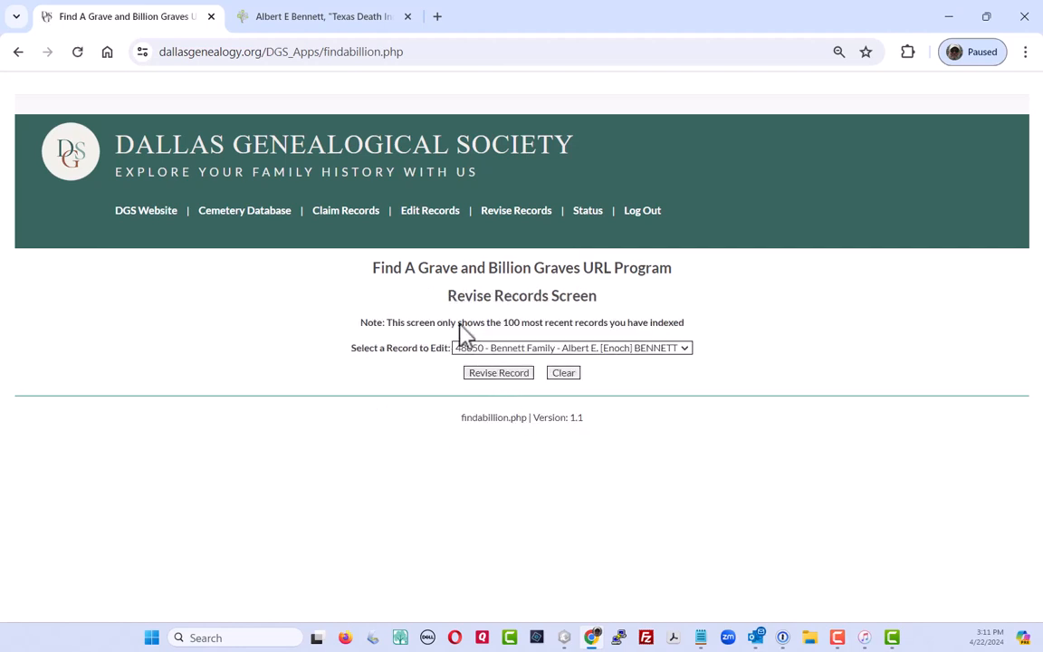
click(412, 213)
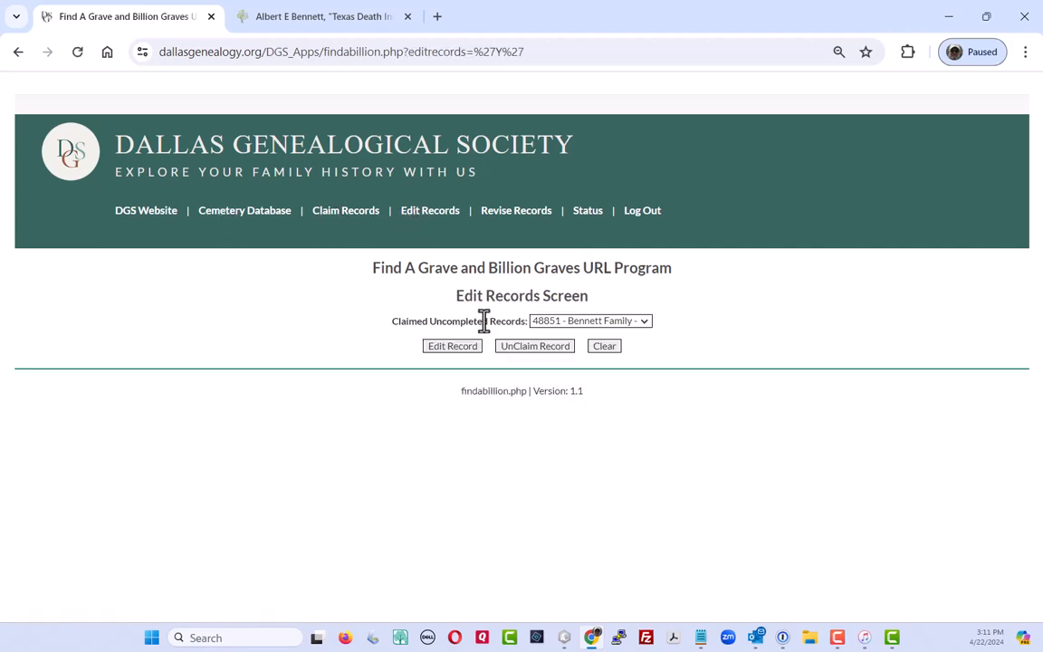
click(453, 346)
scroll(459, 380, down, 3)
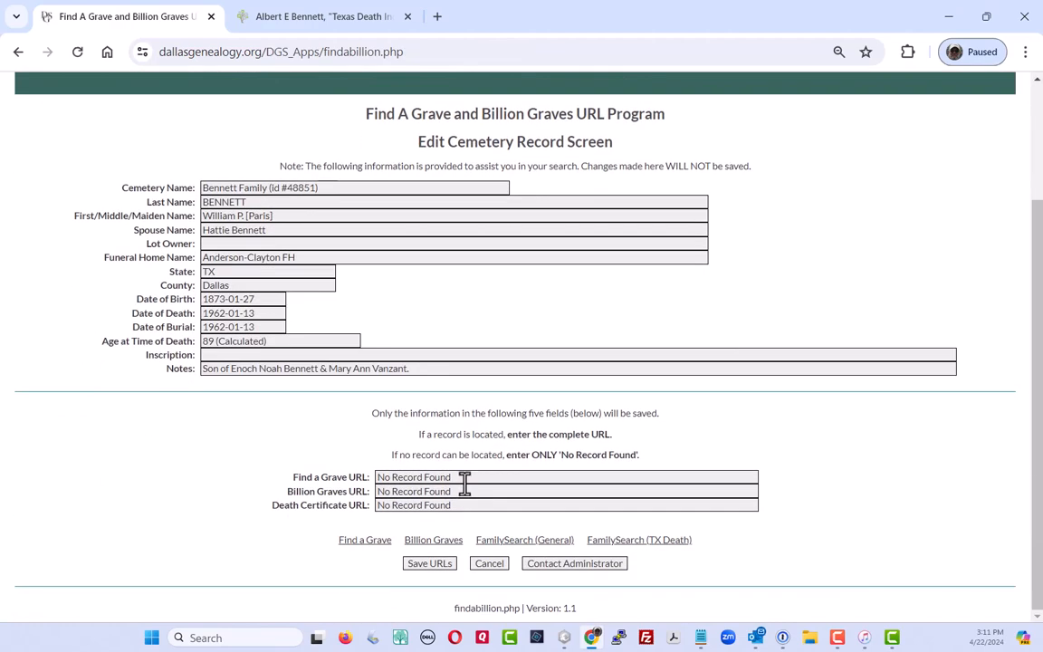
triple_click(467, 478)
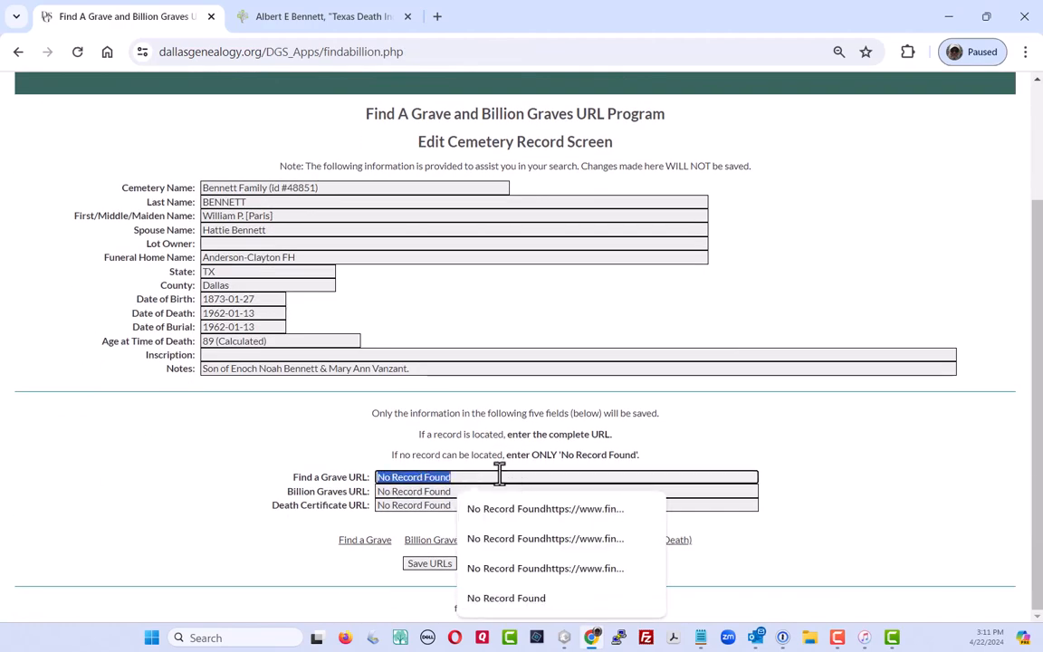
click(167, 540)
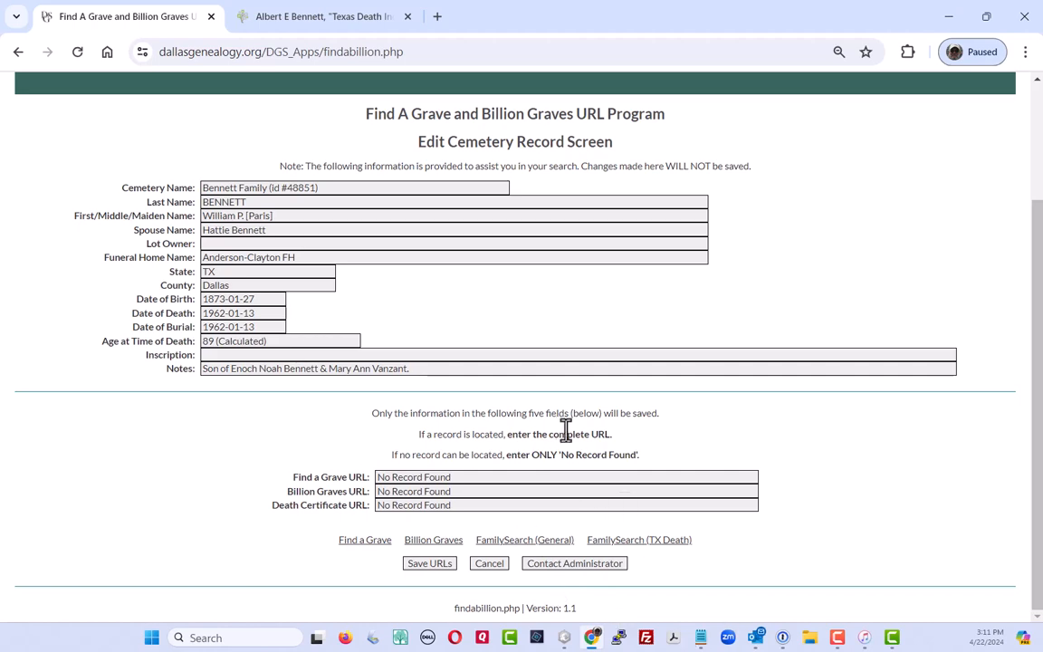
scroll(521, 289, up, 3)
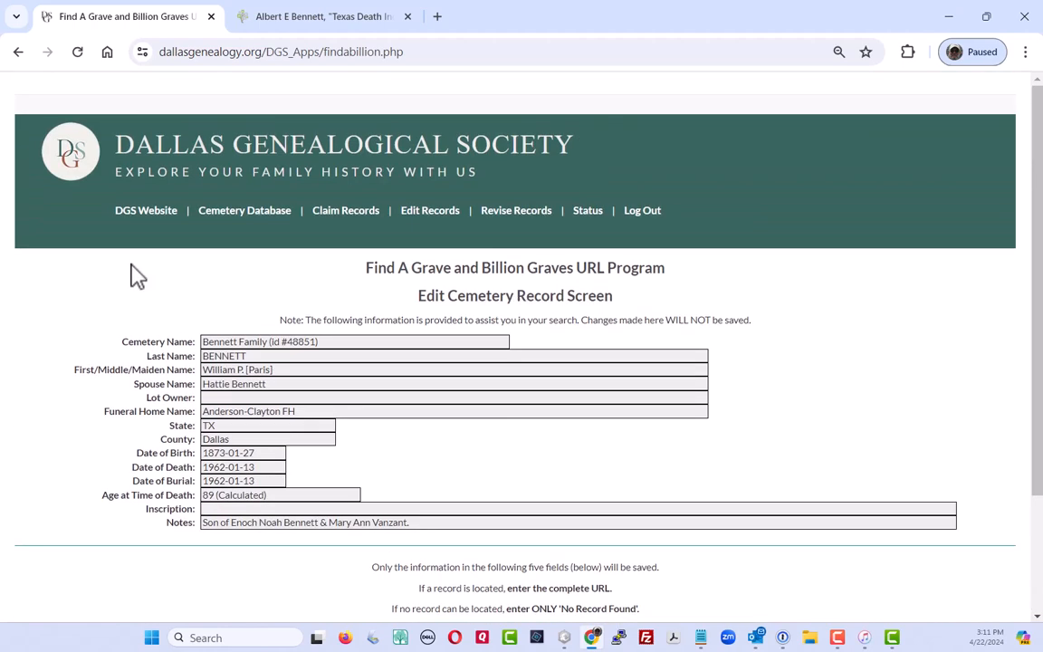
click(429, 217)
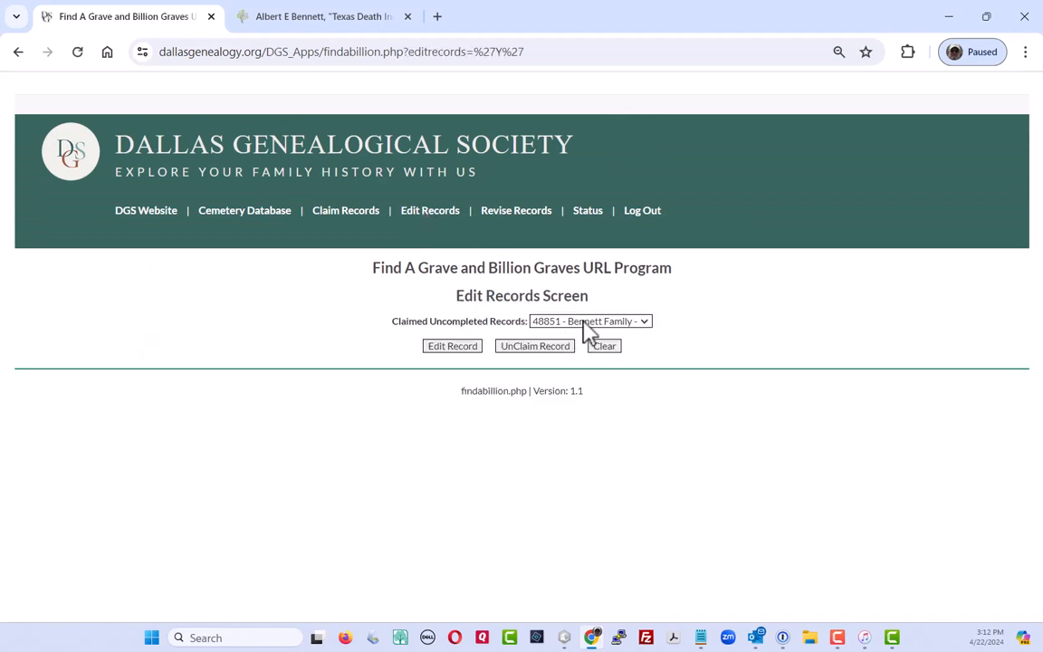
click(645, 324)
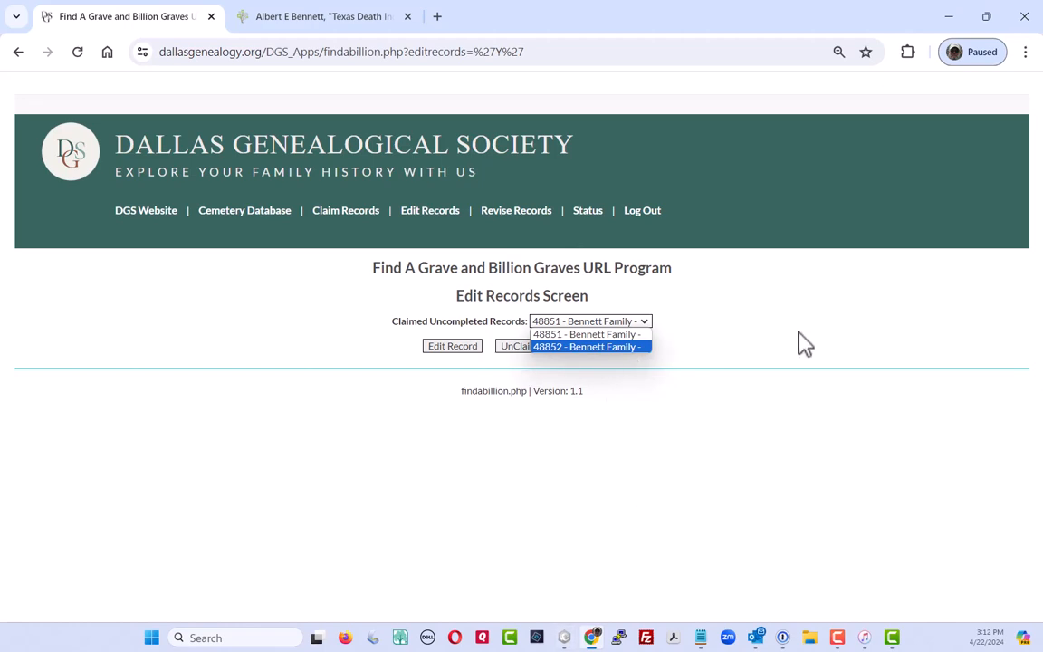
click(646, 323)
click(571, 323)
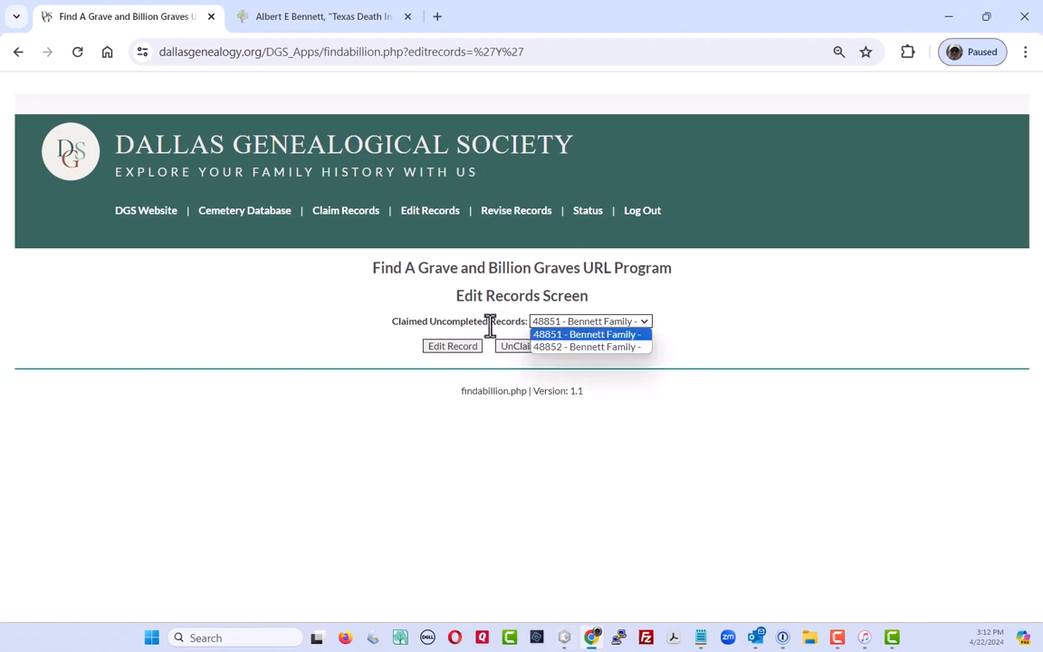
click(447, 350)
scroll(441, 363, down, 1)
scroll(441, 363, down, 3)
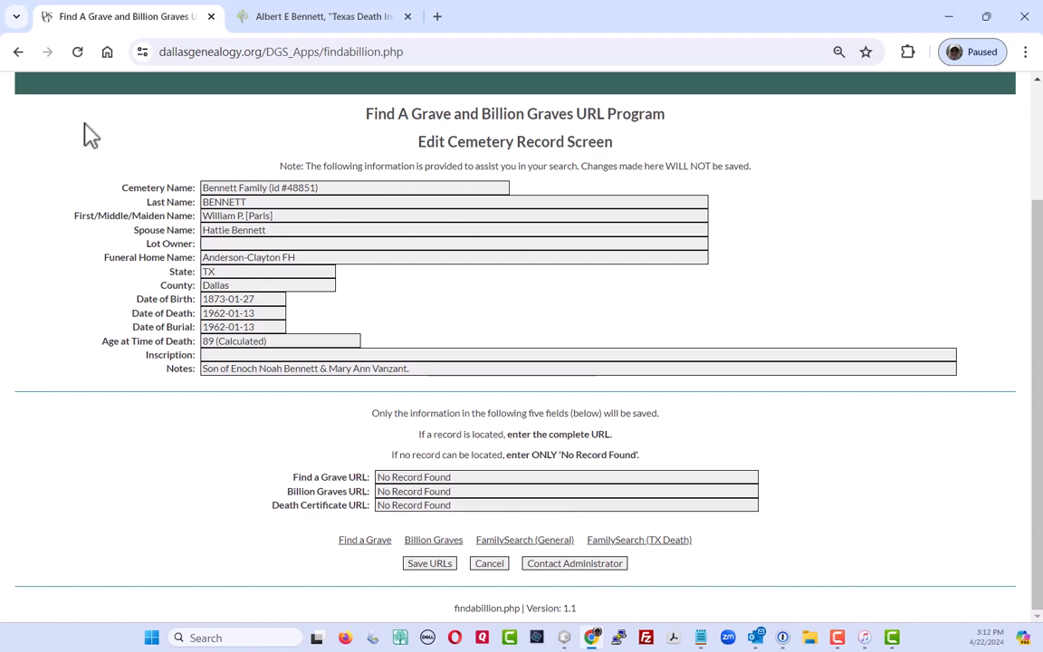
scroll(387, 280, up, 2)
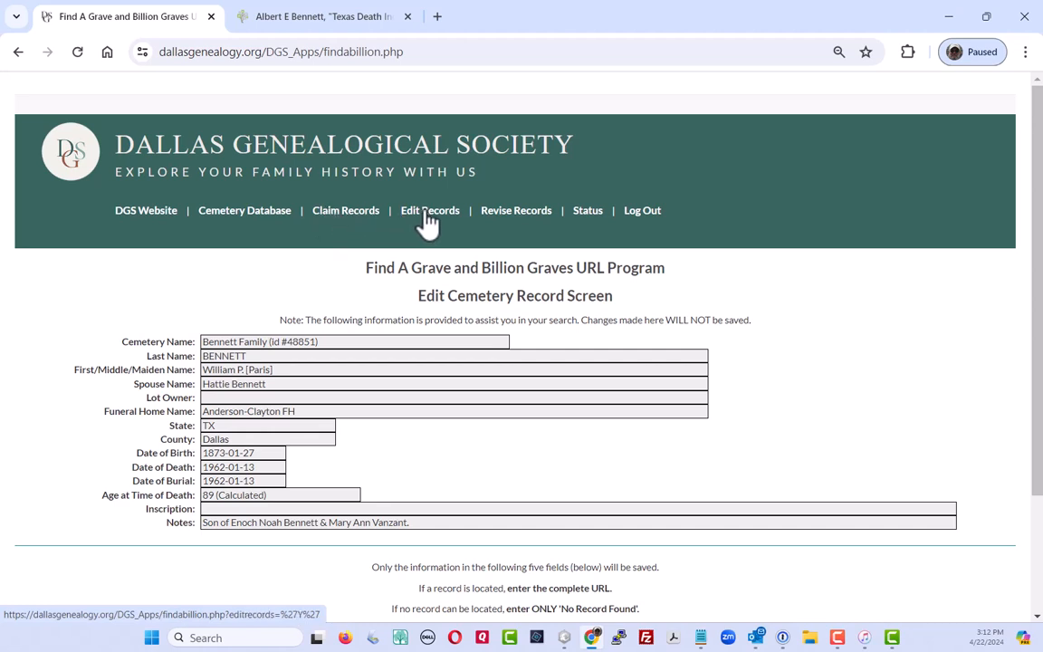
click(517, 224)
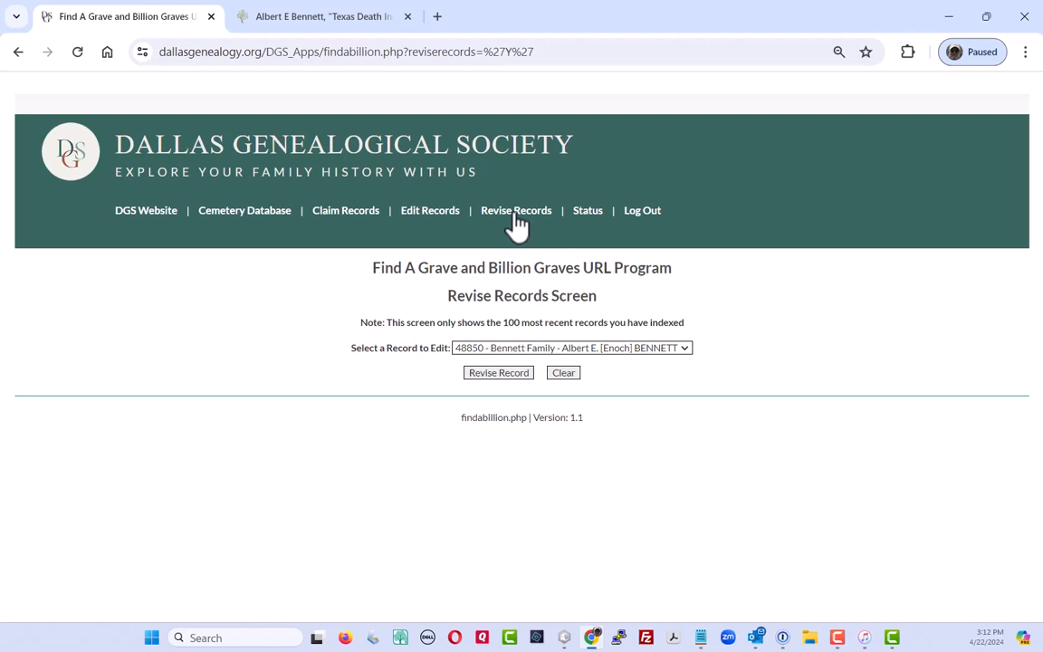
click(684, 349)
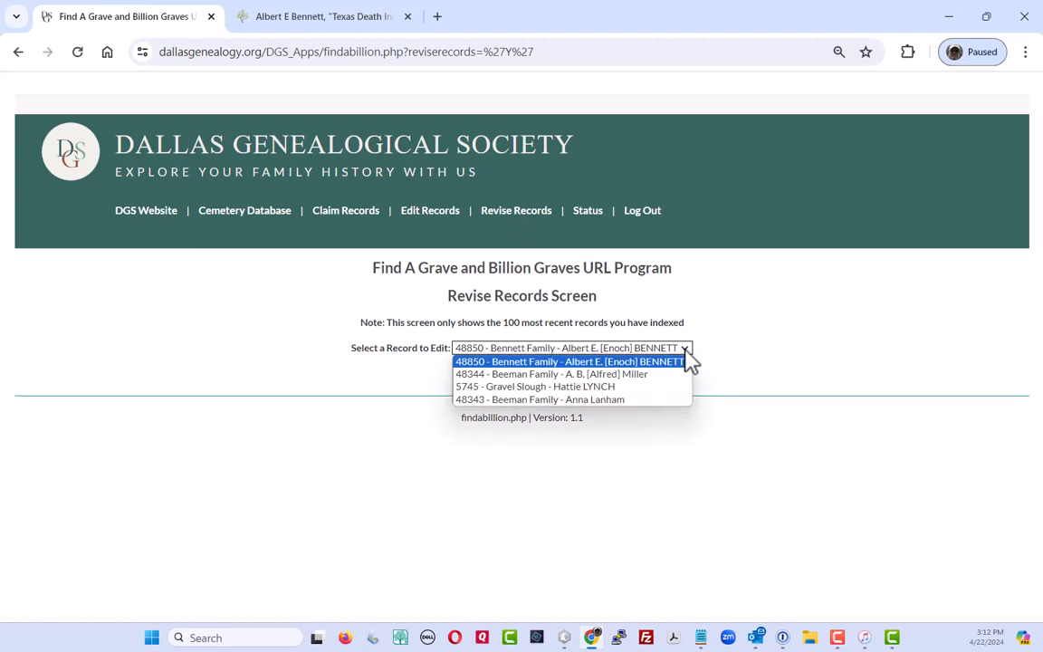
click(518, 387)
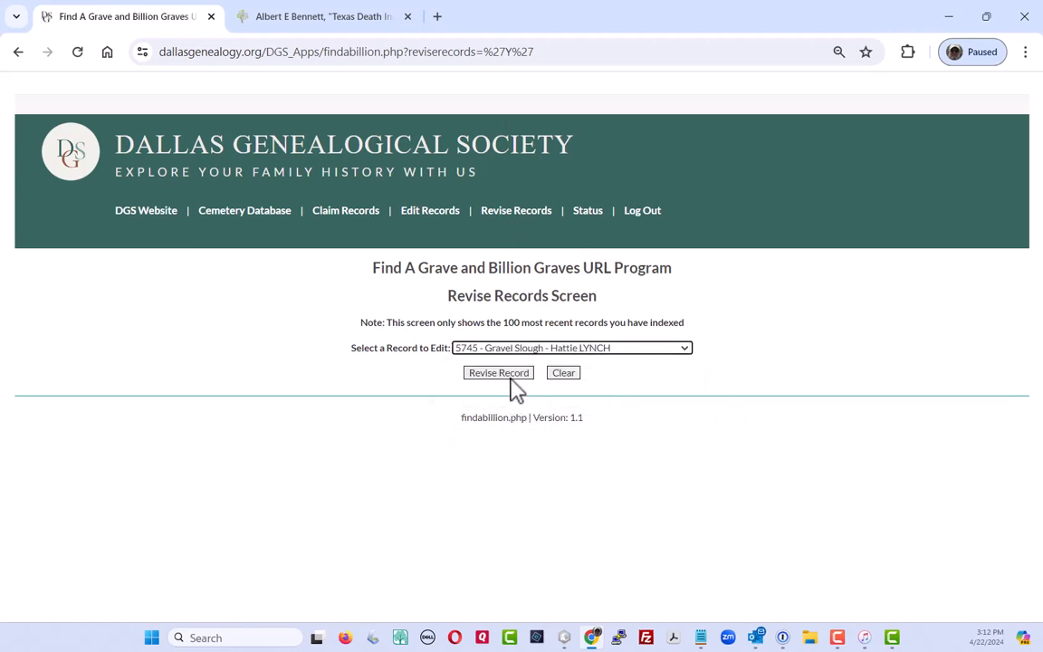
click(497, 373)
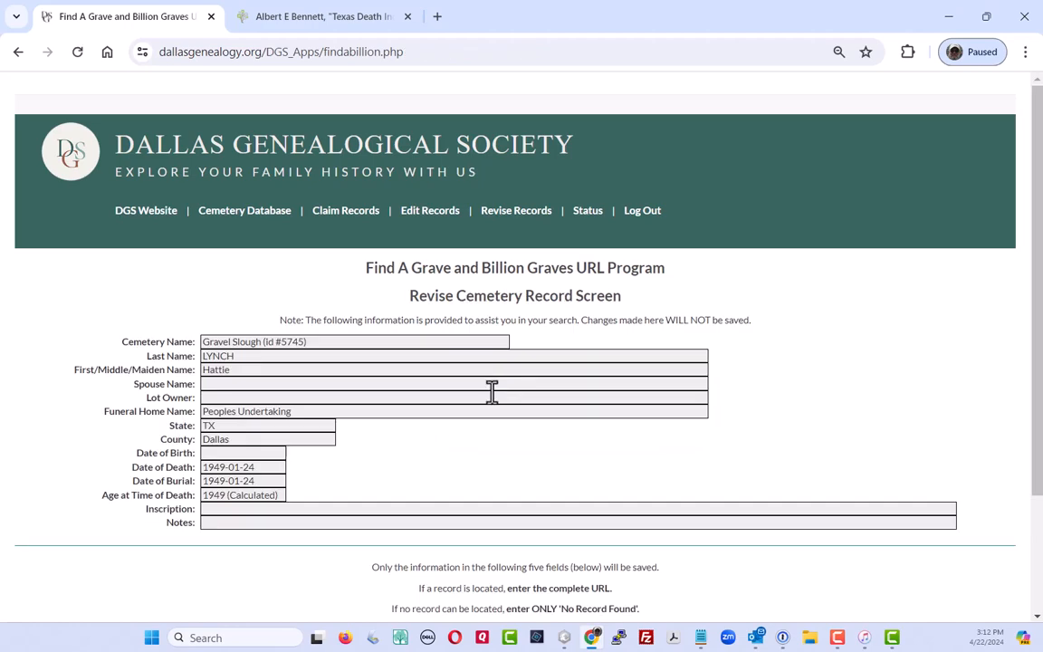
scroll(492, 435, down, 2)
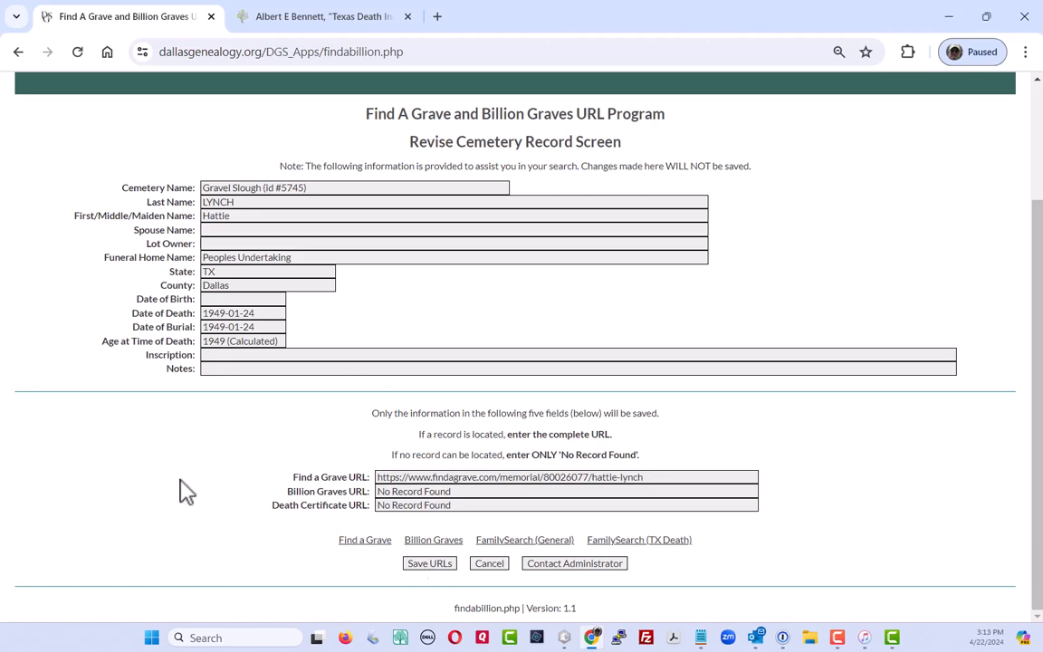
scroll(452, 169, up, 2)
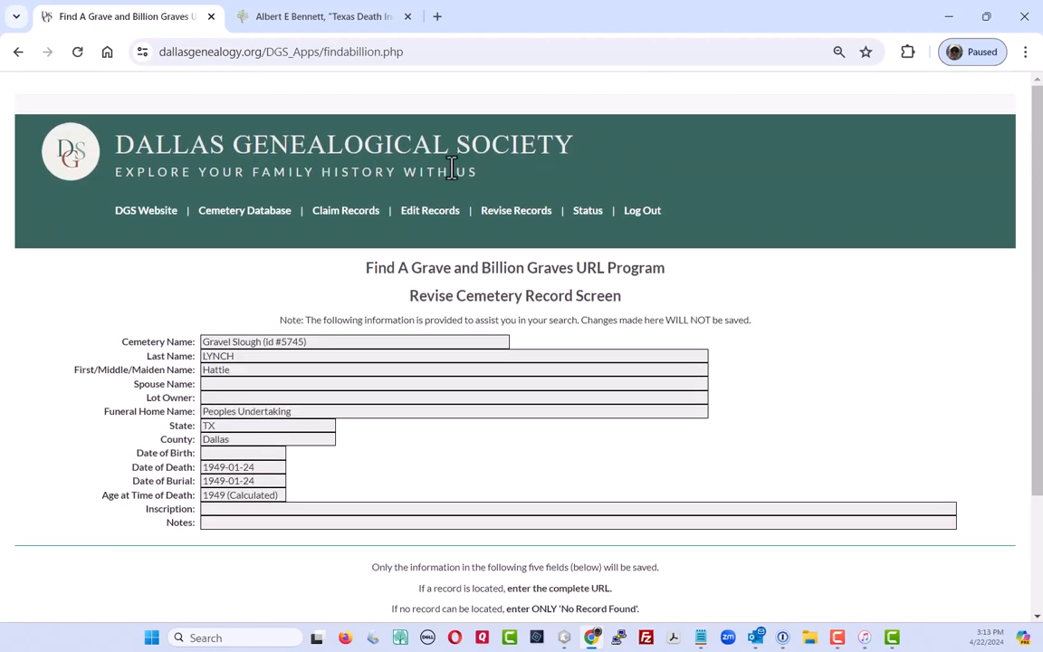
click(518, 216)
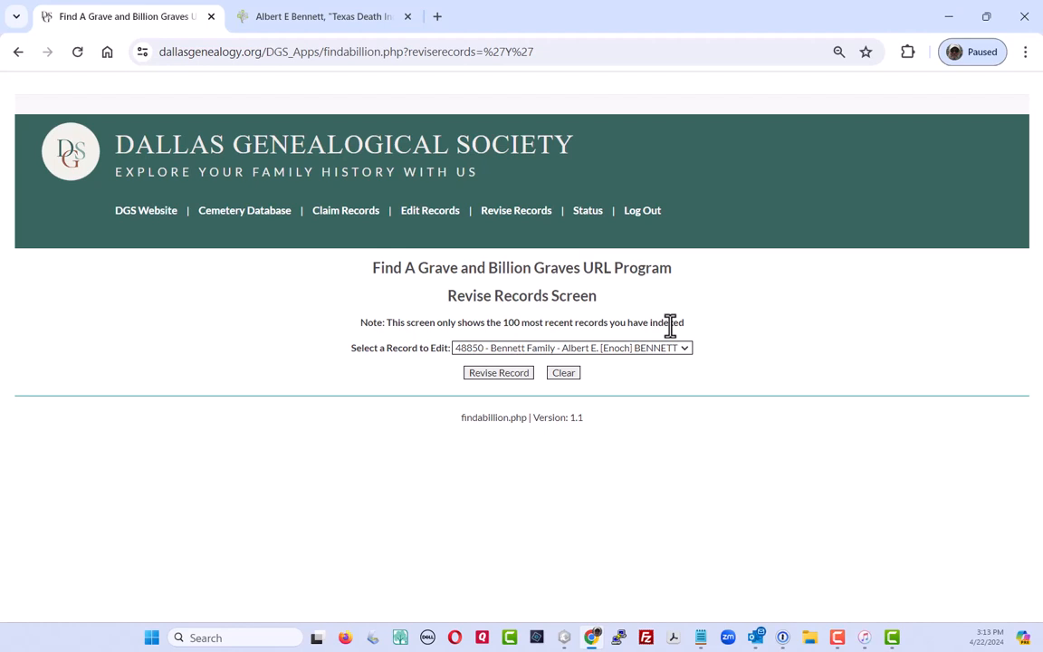
Review the Status Screen: 265 of 41721 records completed (0.64%), plus past 3/7/30-day tables
click(587, 216)
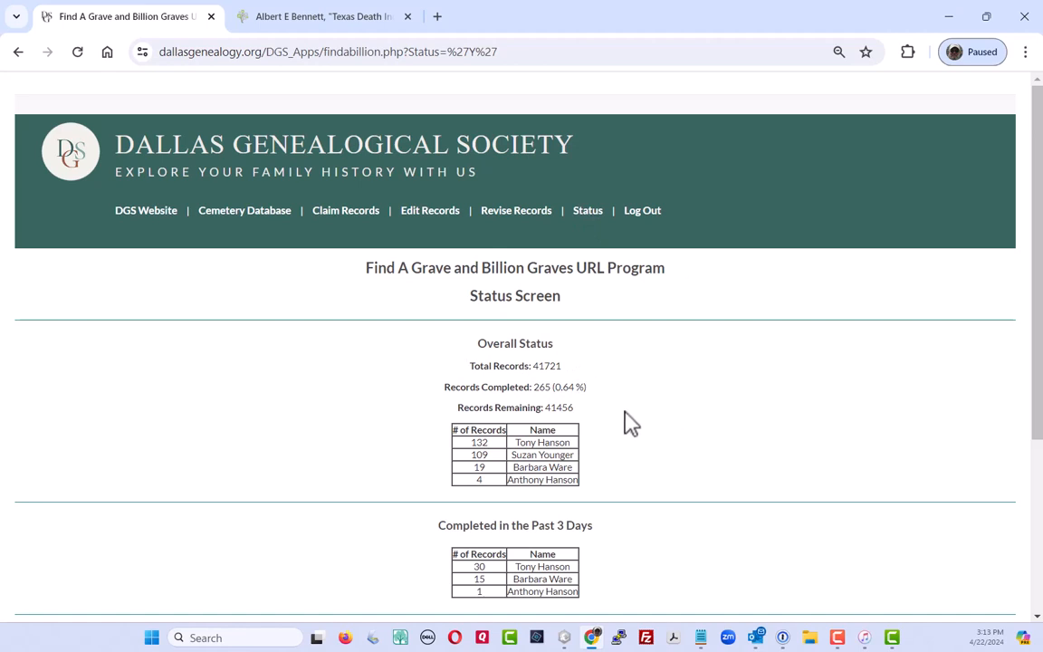
scroll(624, 424, down, 3)
scroll(611, 349, up, 3)
scroll(395, 455, down, 3)
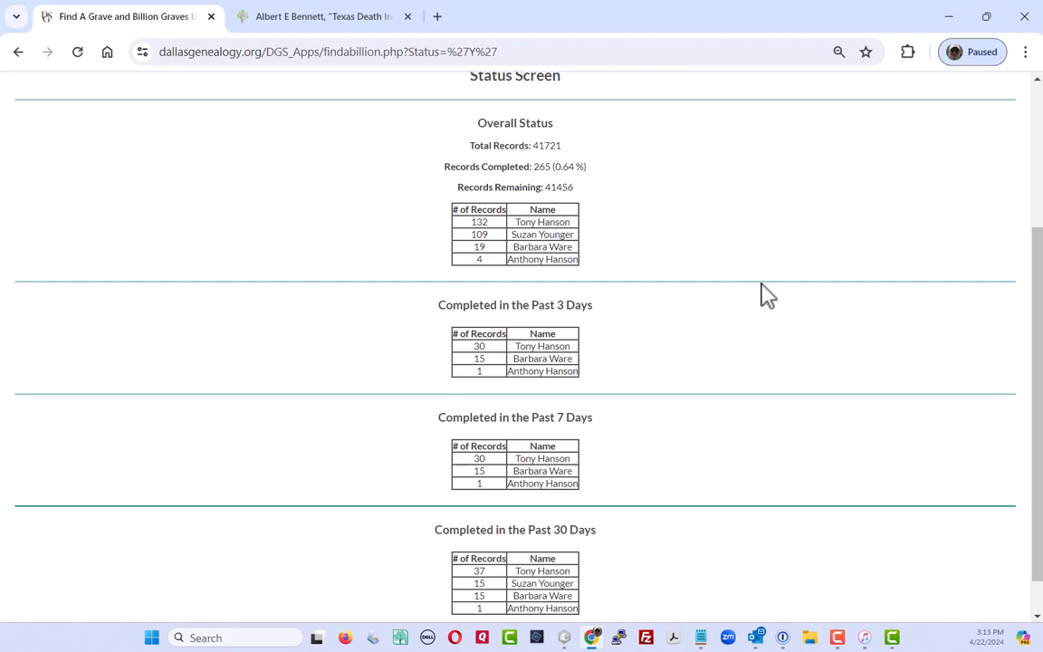
scroll(761, 295, up, 3)
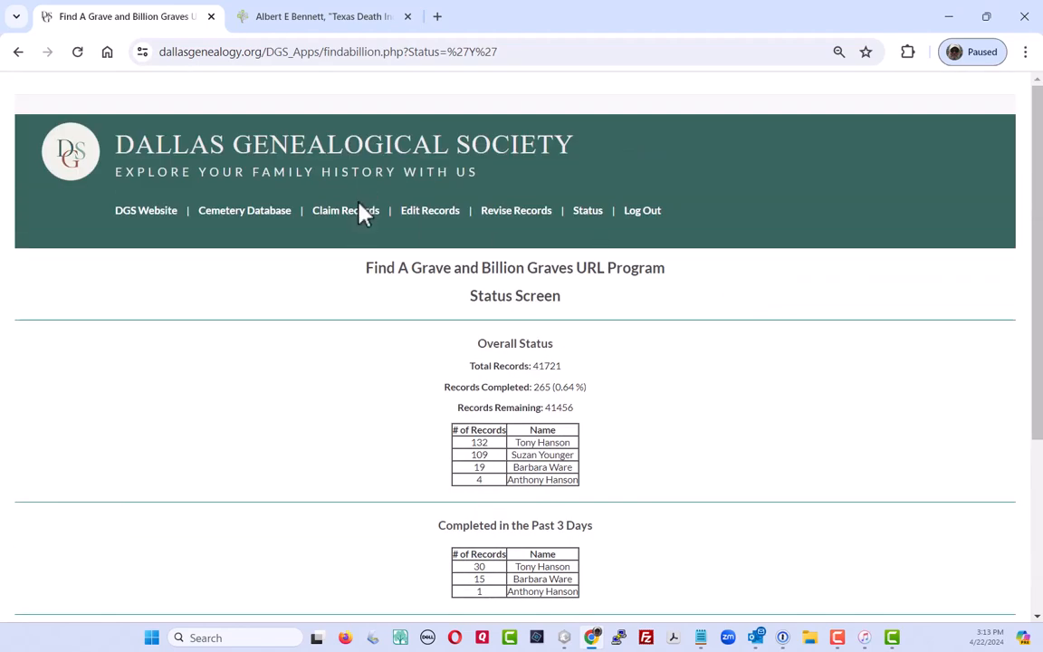
Log out of the URL program to reach the Logout Screen
click(645, 217)
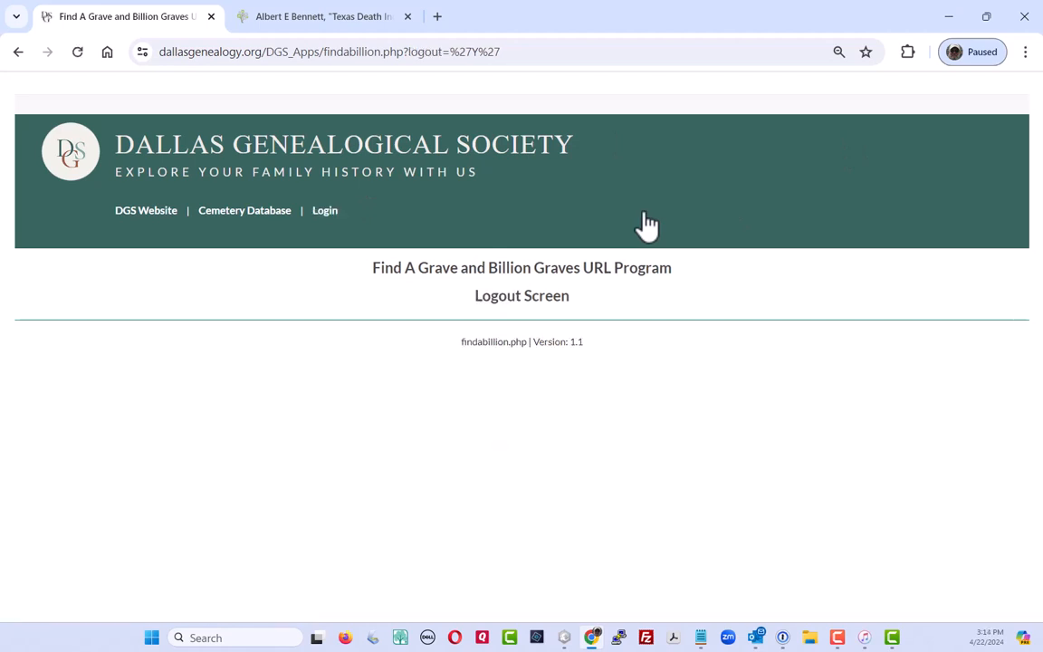